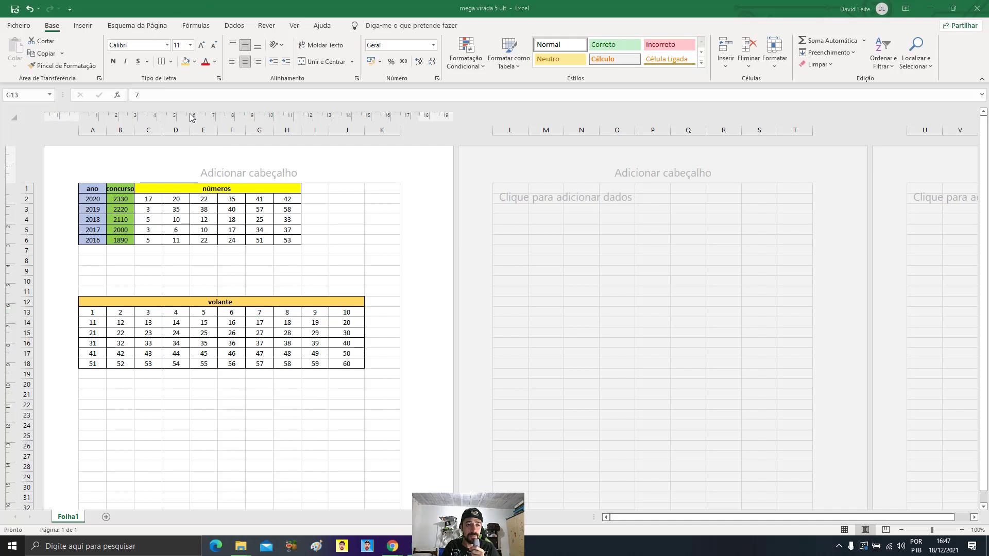
Widen column B so the "concurso" header fits inside its cell
drag(137, 133, 145, 133)
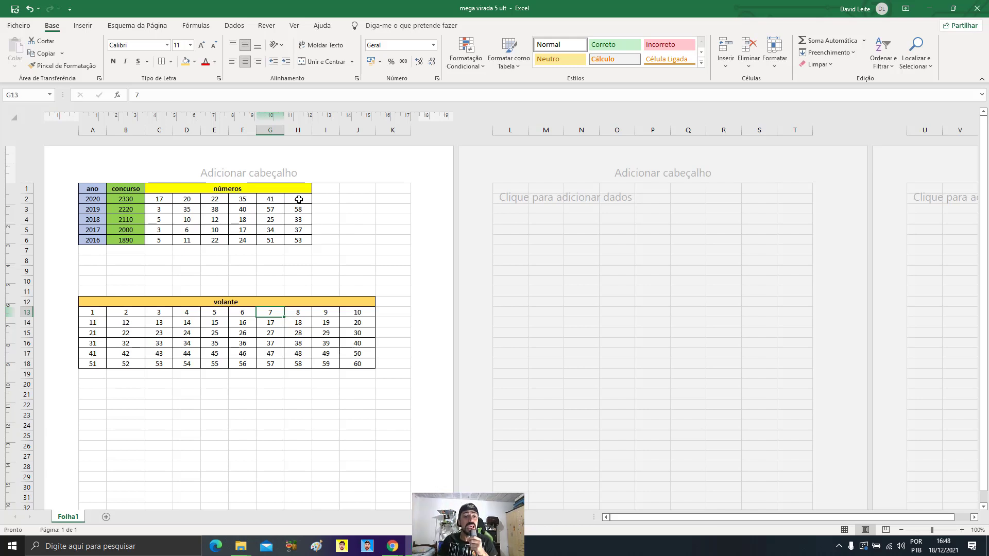
click(281, 405)
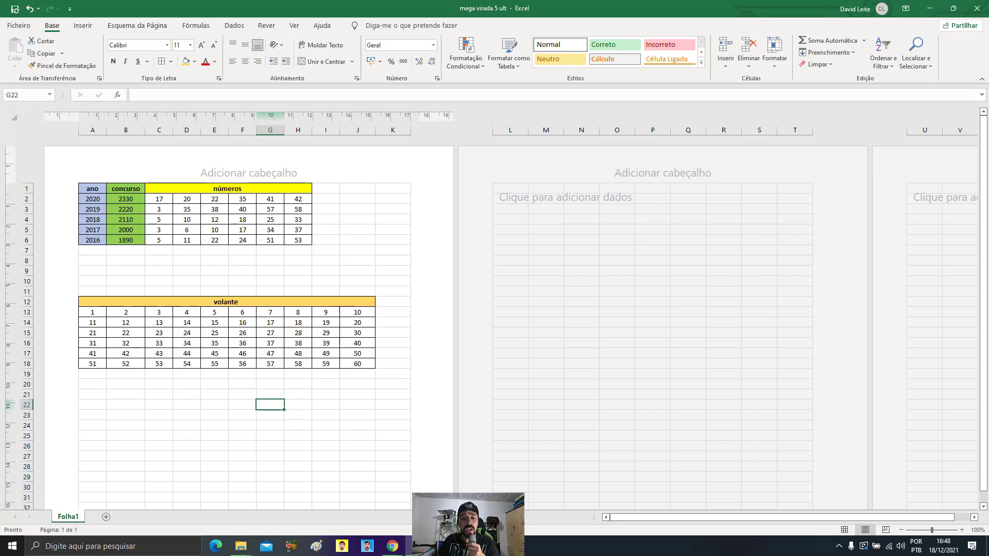
View the mega-sena ticket image in the Windows photo viewer, and return to the Excel workbook
click(443, 546)
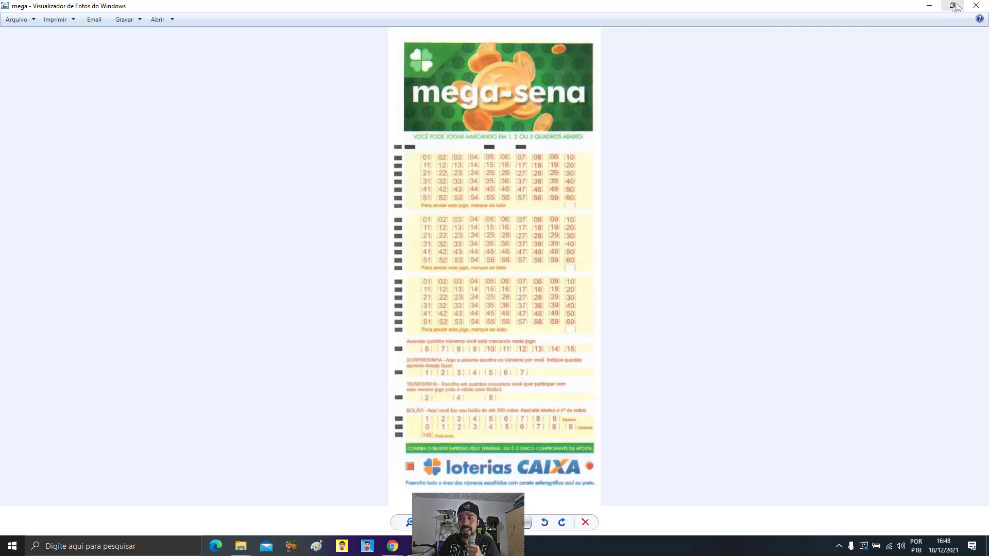
click(928, 6)
click(348, 324)
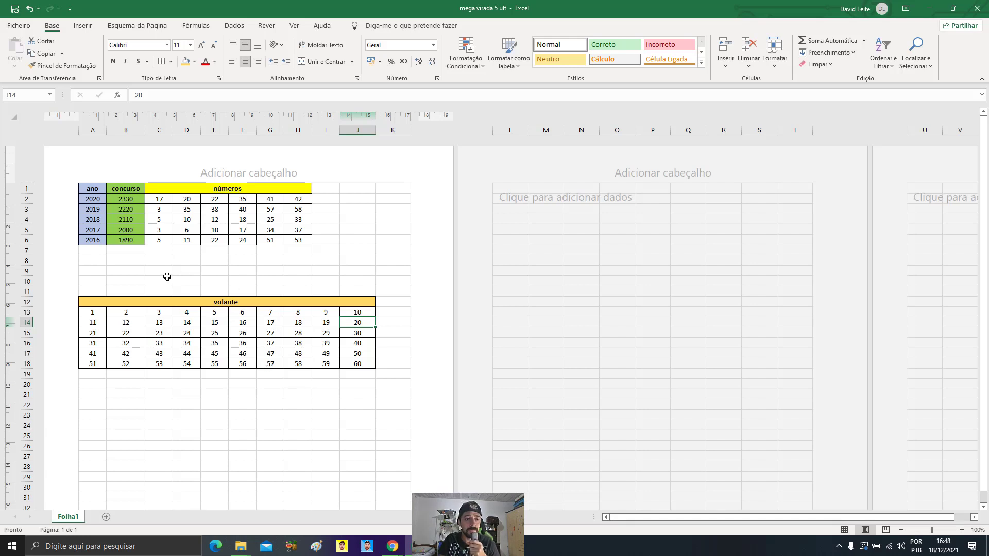
Fill number 17 (G14) in the volante grid with light blue as the first number of the 2020 draw
click(161, 200)
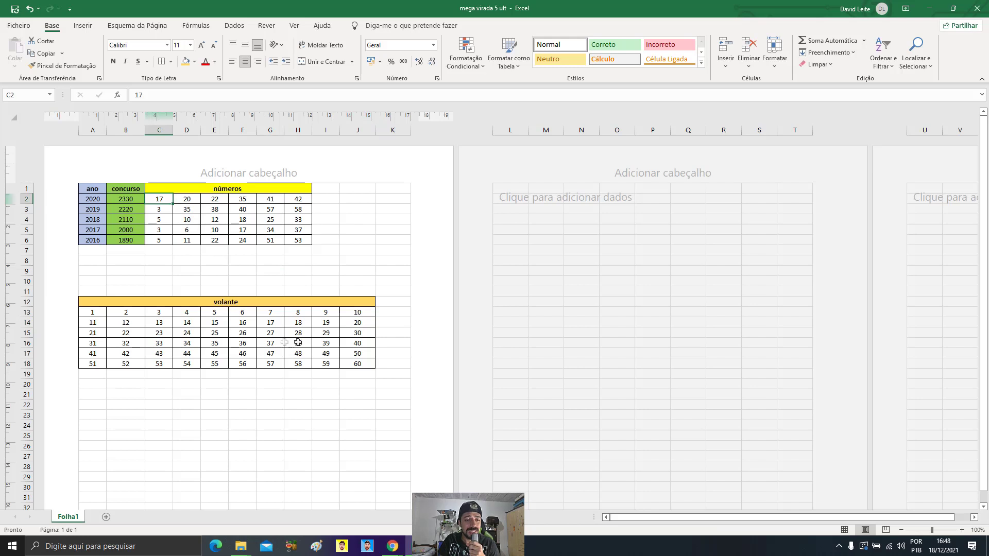
click(270, 326)
click(186, 61)
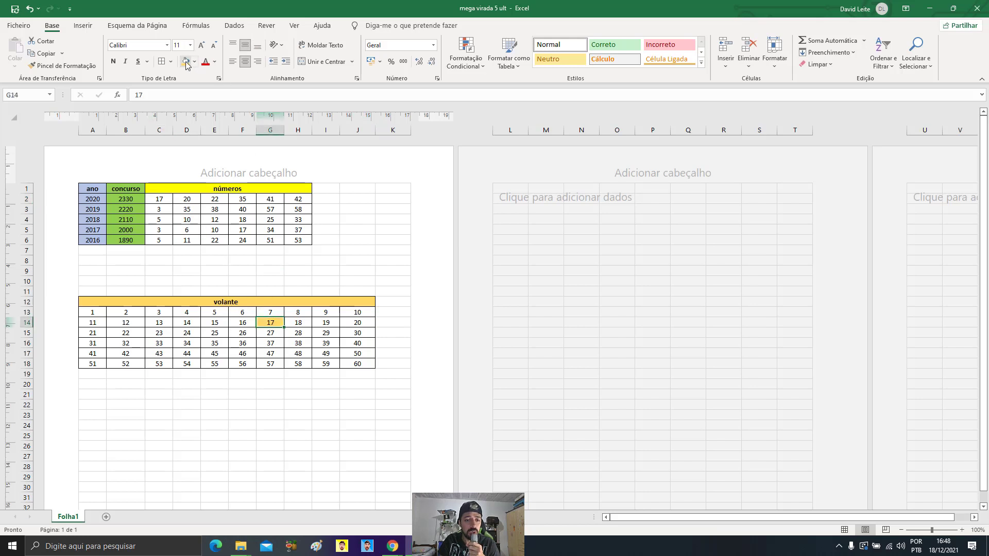
ctrl+click(325, 333)
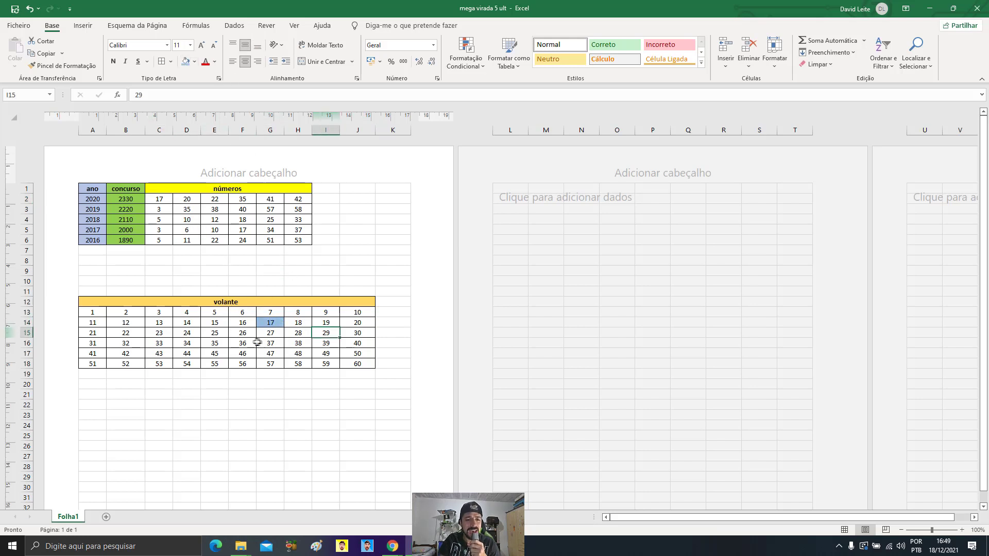
Fill the other 2020 draw numbers, 20, 22, 35, 41 and 42, with the same light blue in the volante grid
click(358, 320)
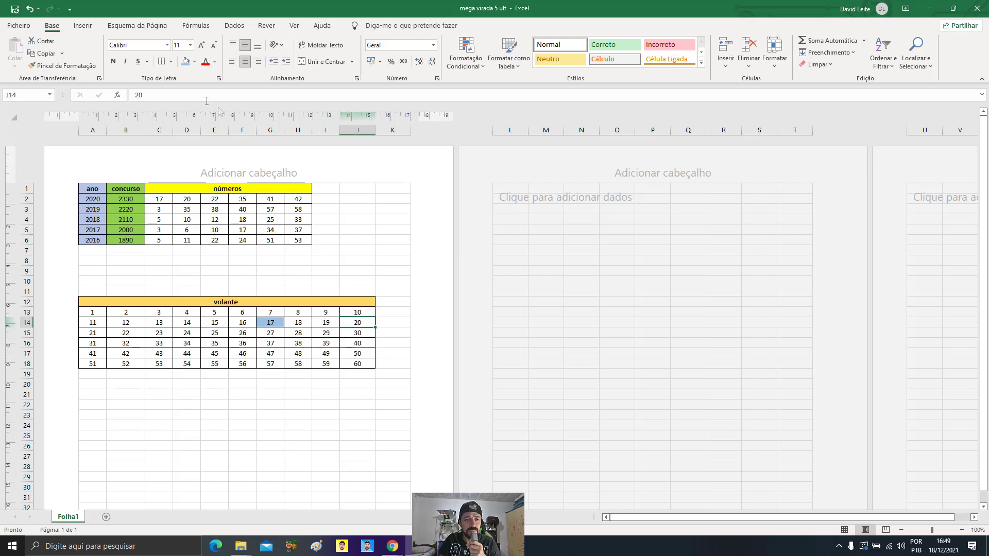
click(185, 61)
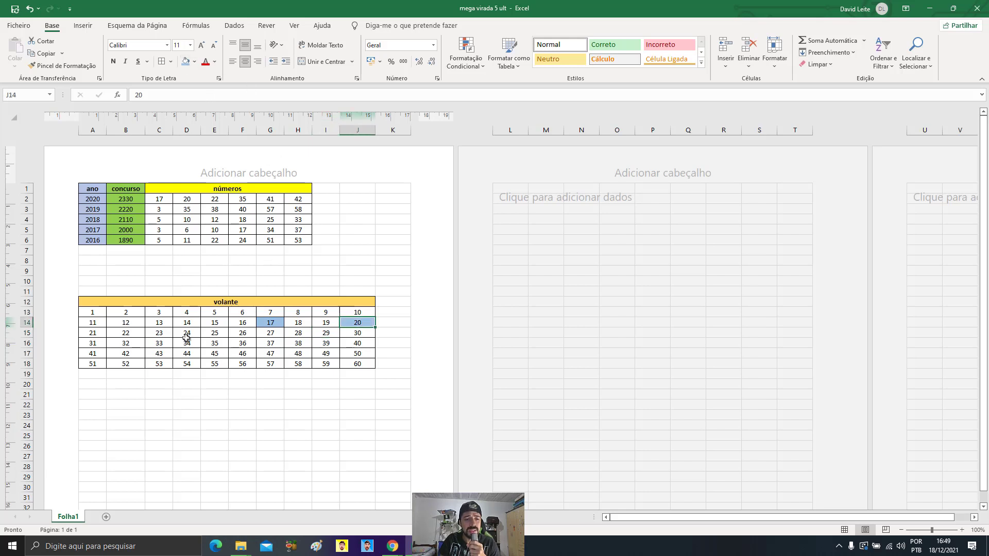
click(137, 335)
click(186, 61)
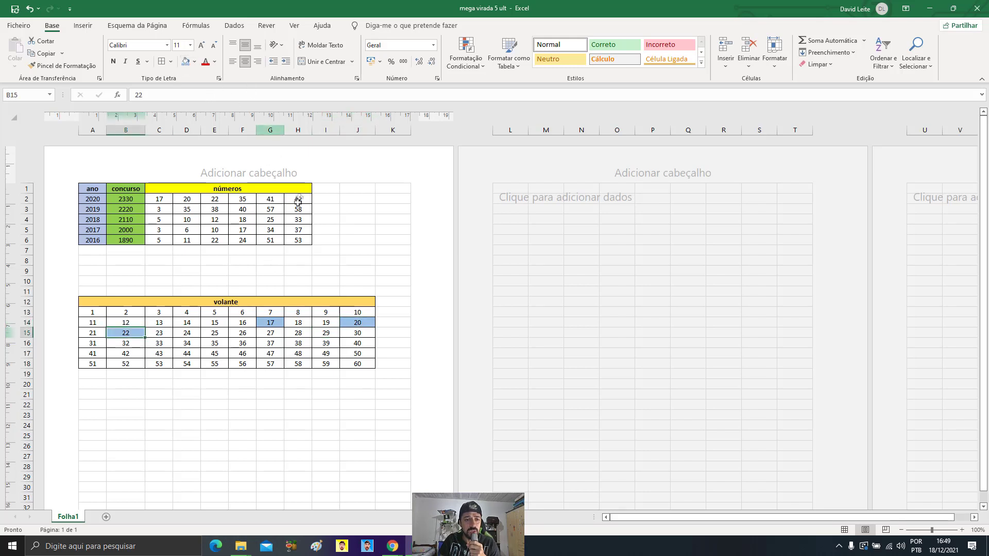
click(226, 344)
click(186, 62)
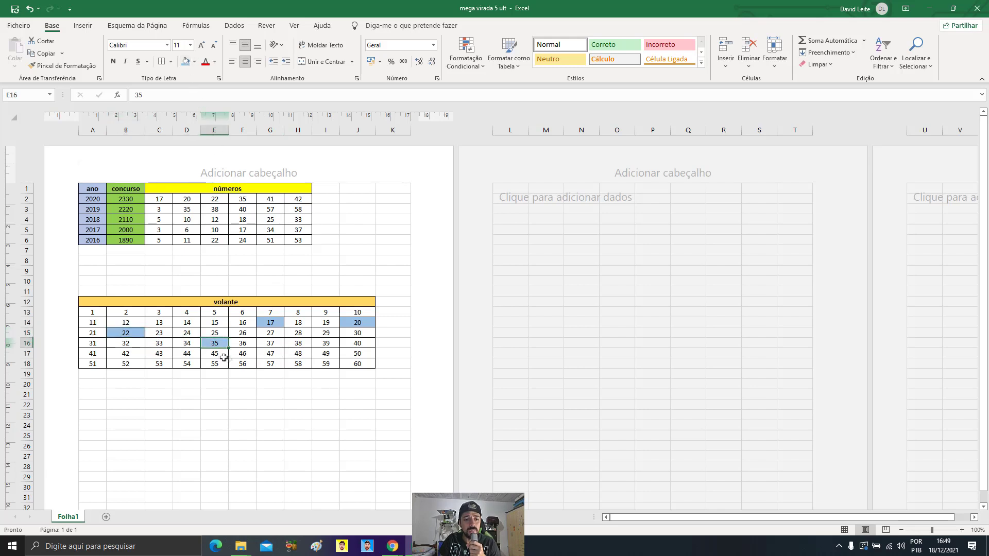
click(99, 354)
click(185, 61)
click(125, 356)
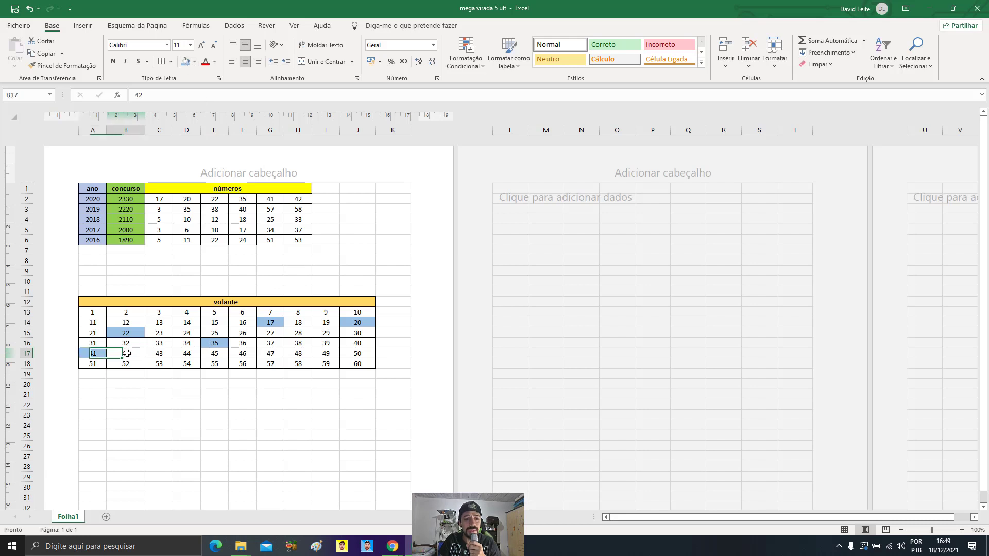
click(185, 62)
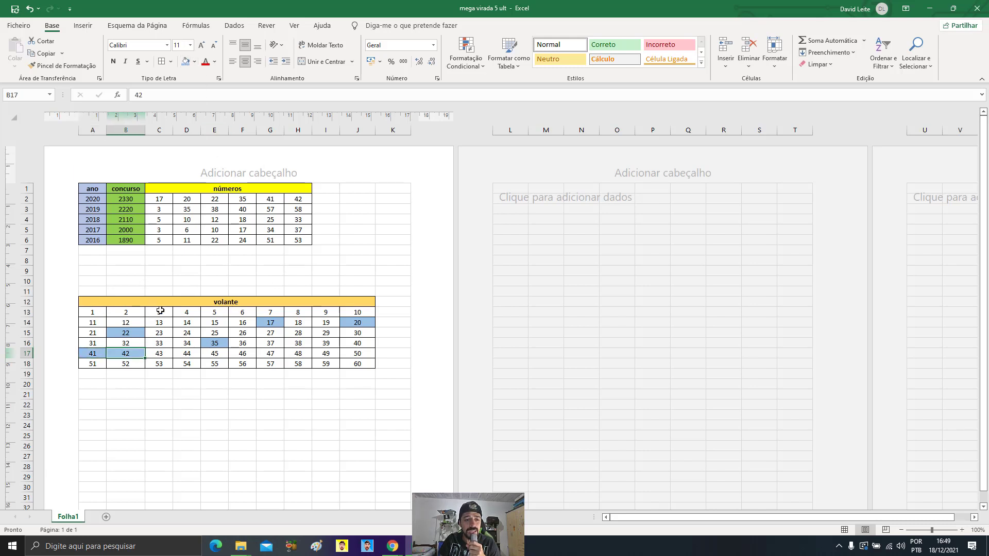
Fill the unmarked 2019 draw numbers, 3, 38, 40, 57 and 58, with light blue in the volante grid
click(160, 311)
click(186, 62)
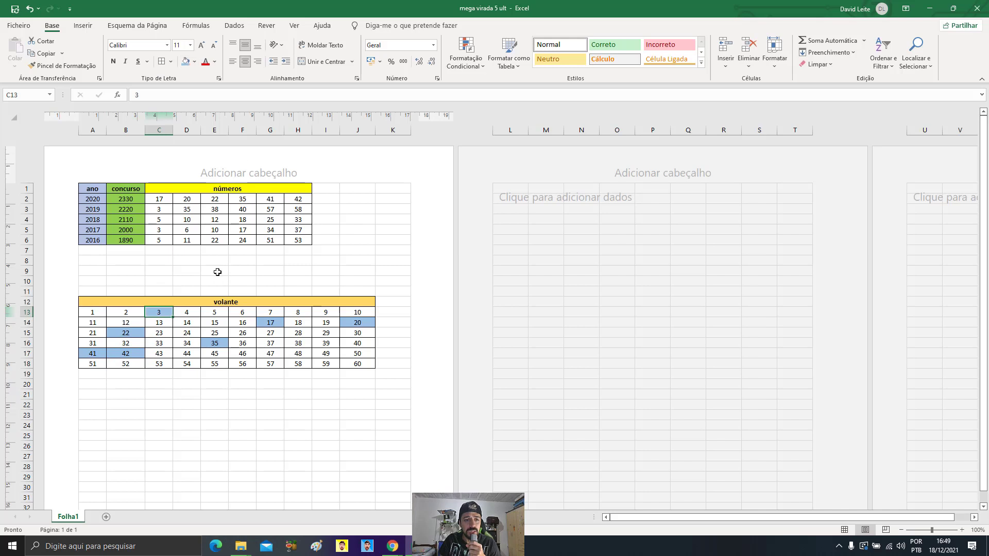
click(226, 343)
click(308, 344)
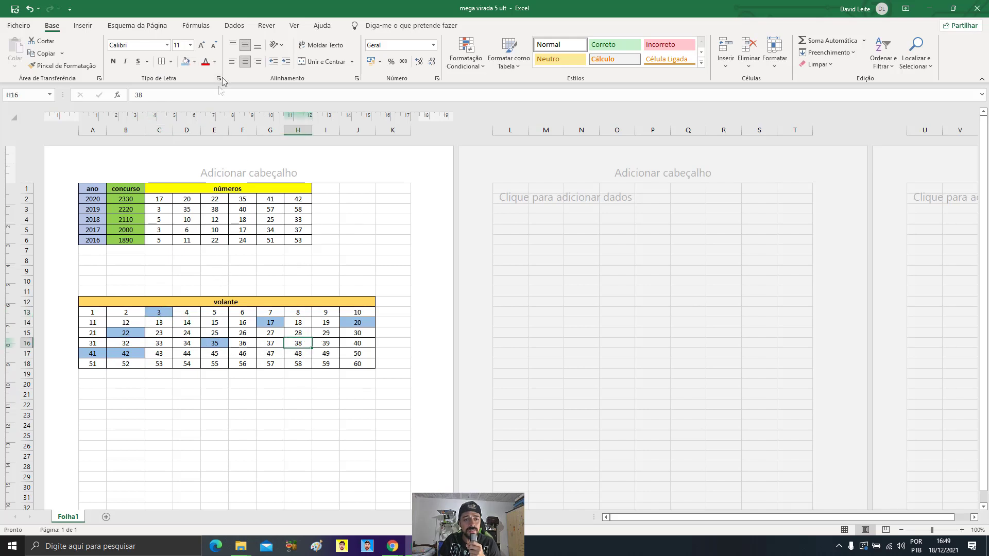
click(185, 61)
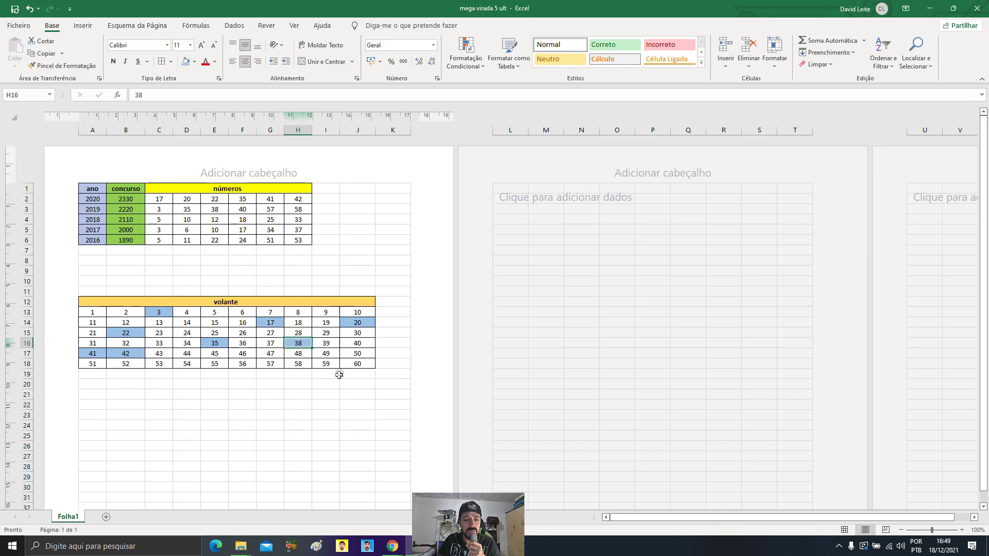
click(353, 345)
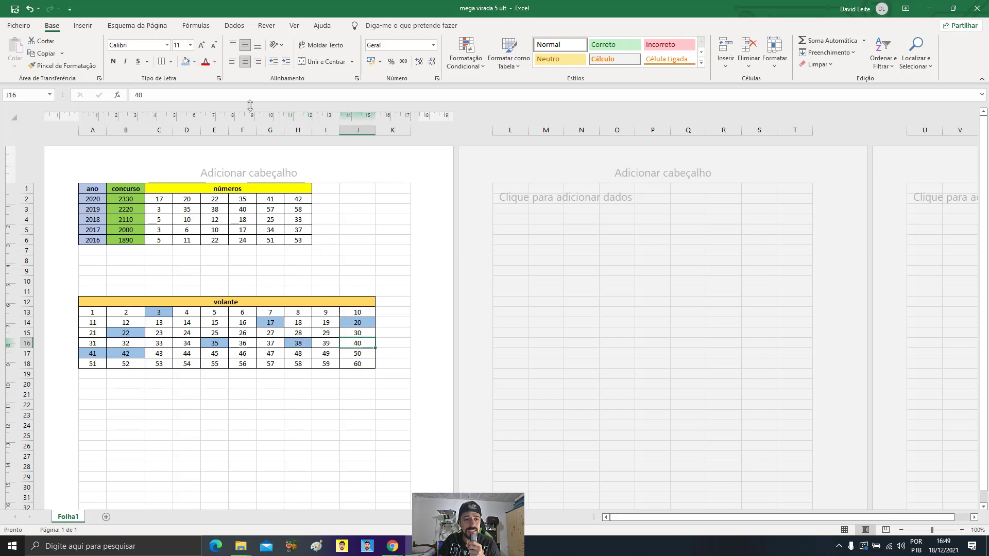
click(185, 61)
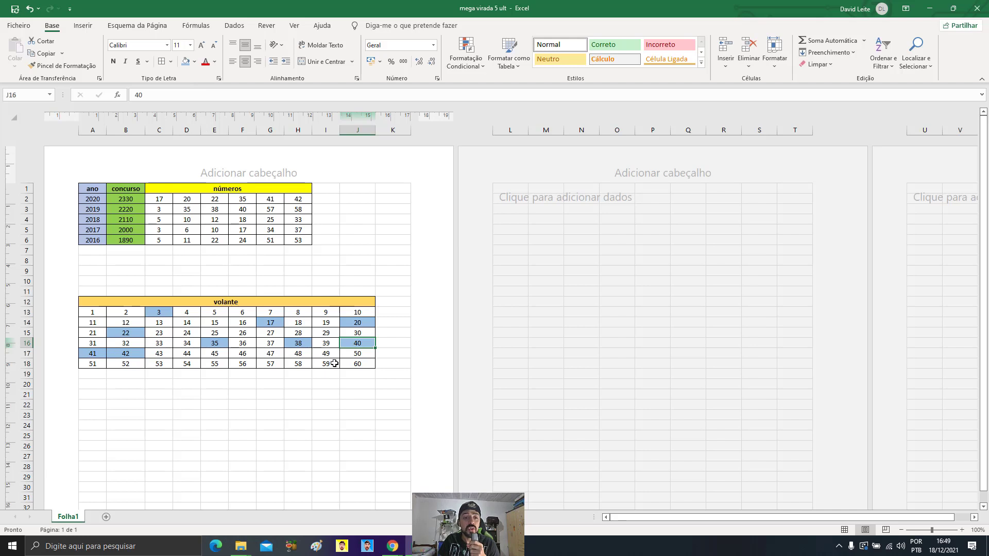
click(269, 364)
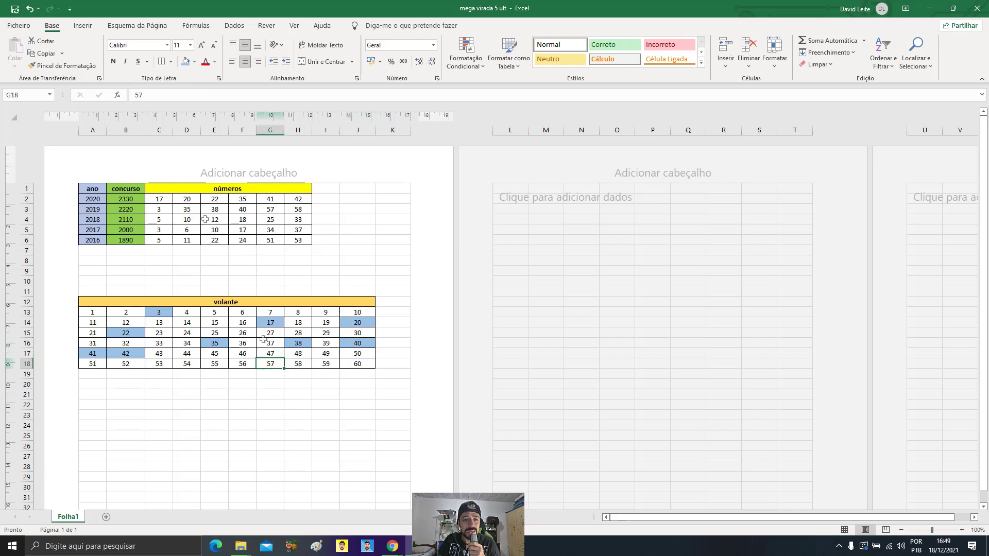
click(185, 61)
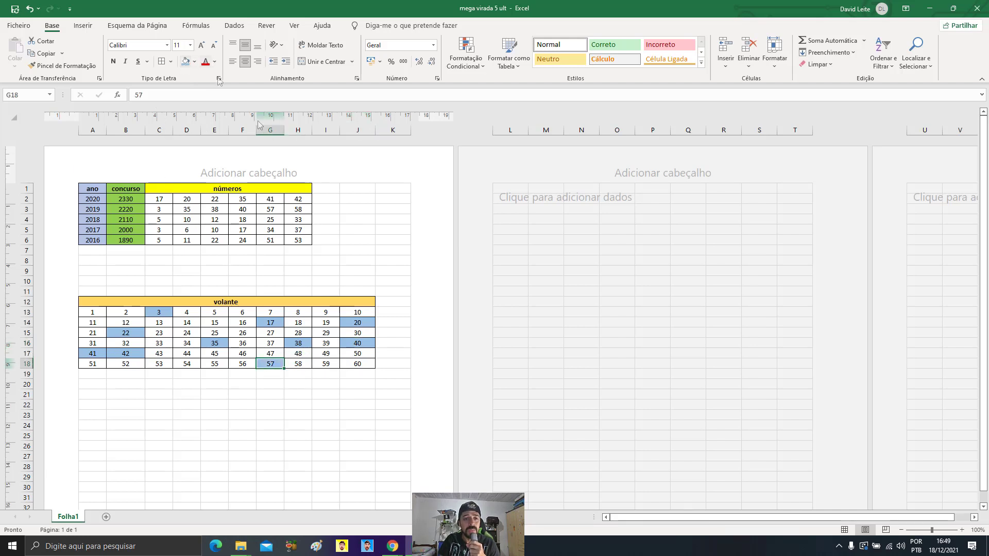
click(299, 364)
click(185, 61)
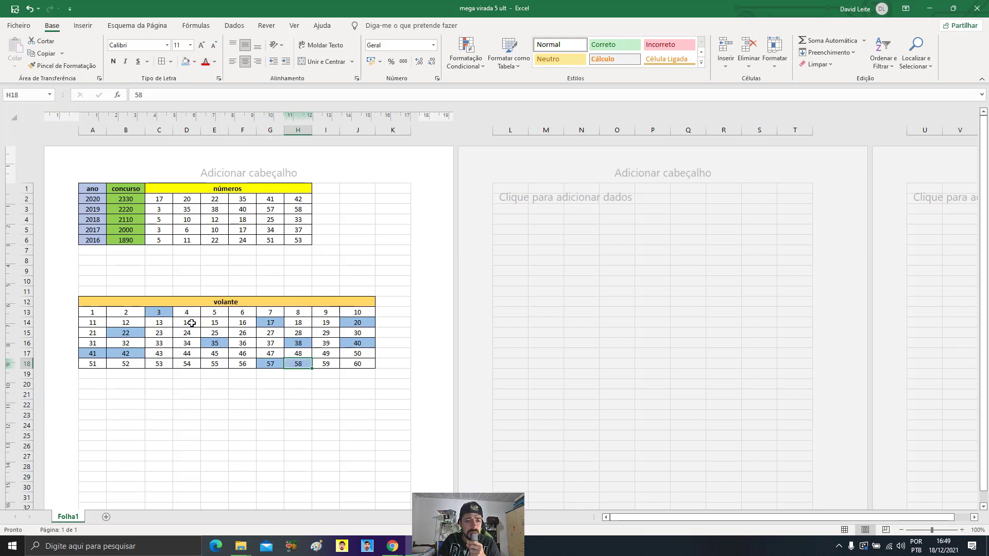
Fill the 2018 draw numbers 5, 10, 12, 18, 25 and 33 with light blue in the volante grid
click(213, 314)
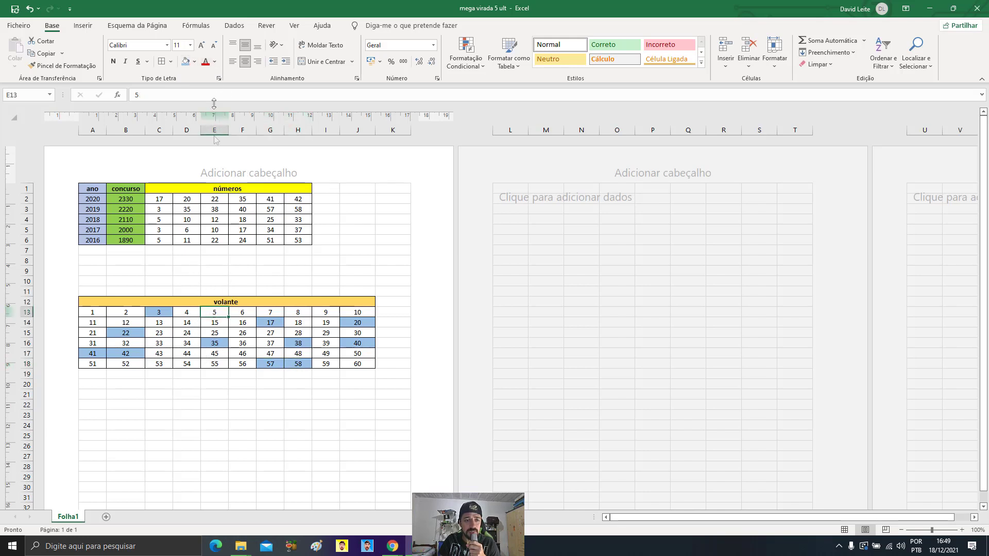
click(186, 61)
click(358, 312)
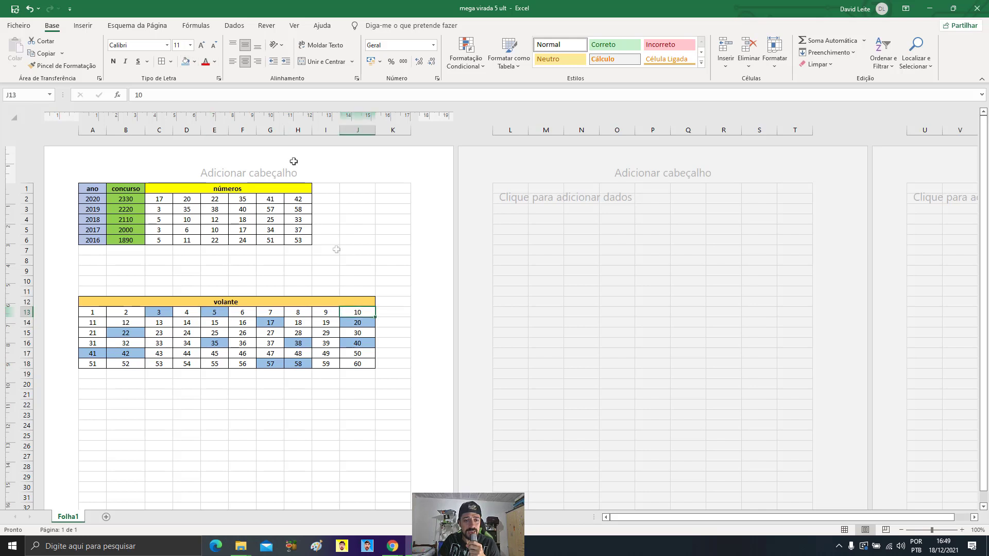
click(185, 61)
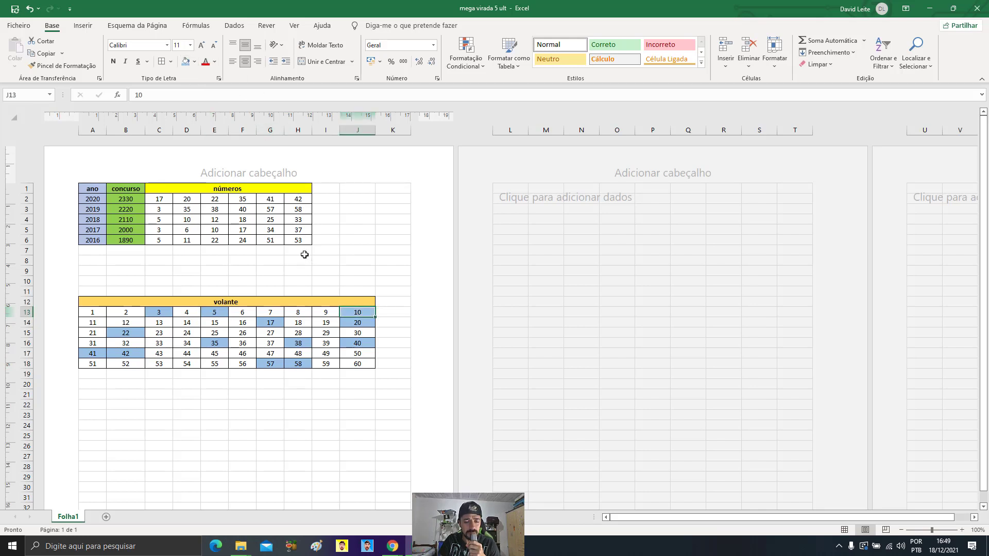
click(135, 323)
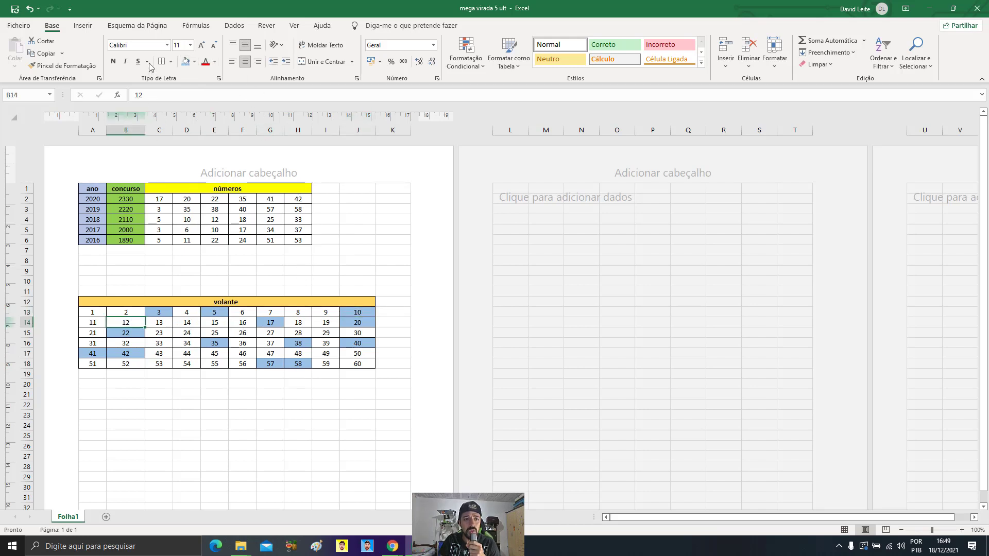
click(185, 61)
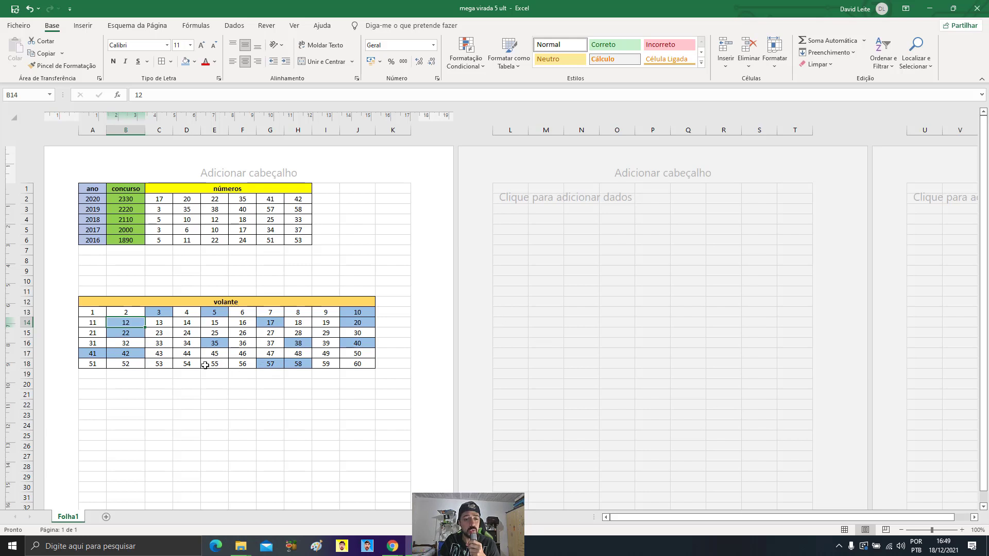
click(303, 327)
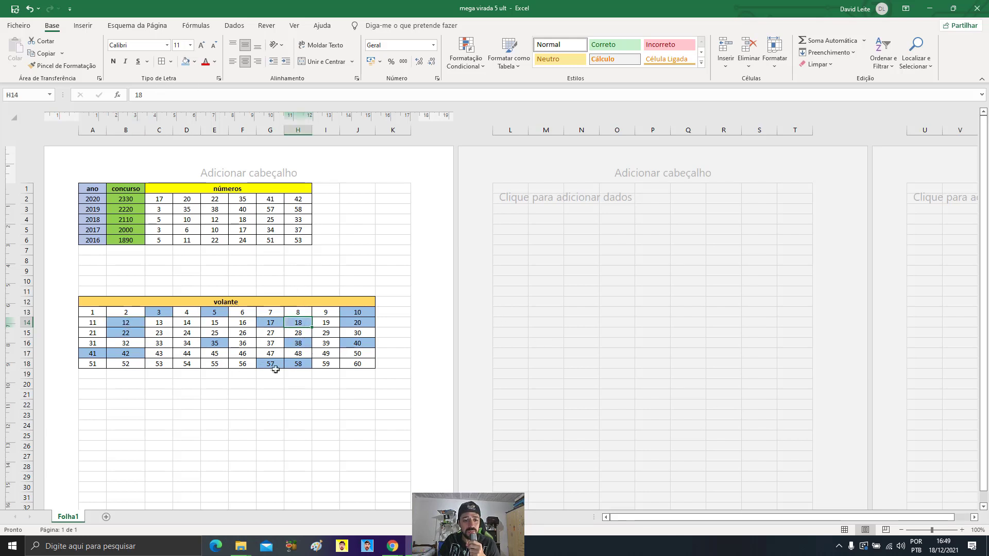
click(216, 332)
click(185, 63)
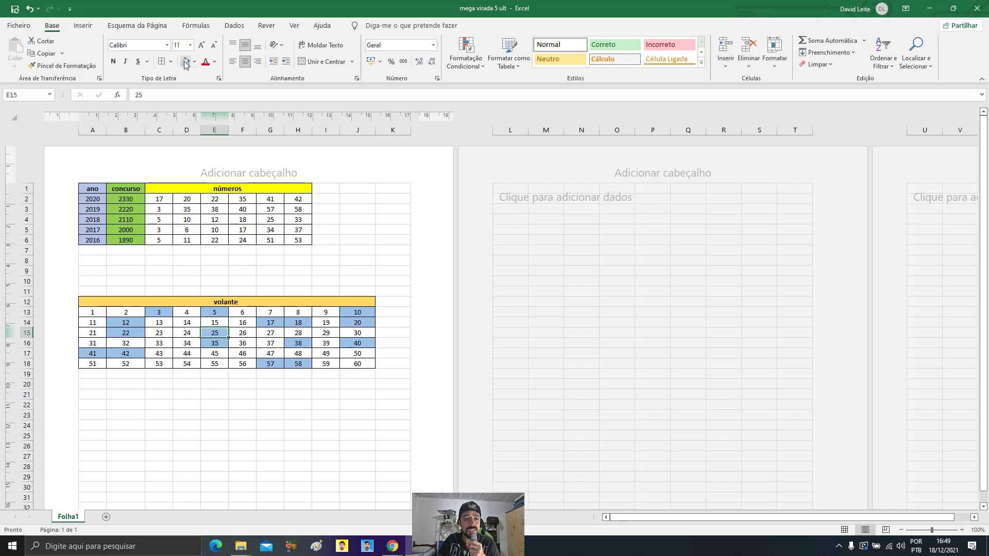
click(162, 343)
click(186, 62)
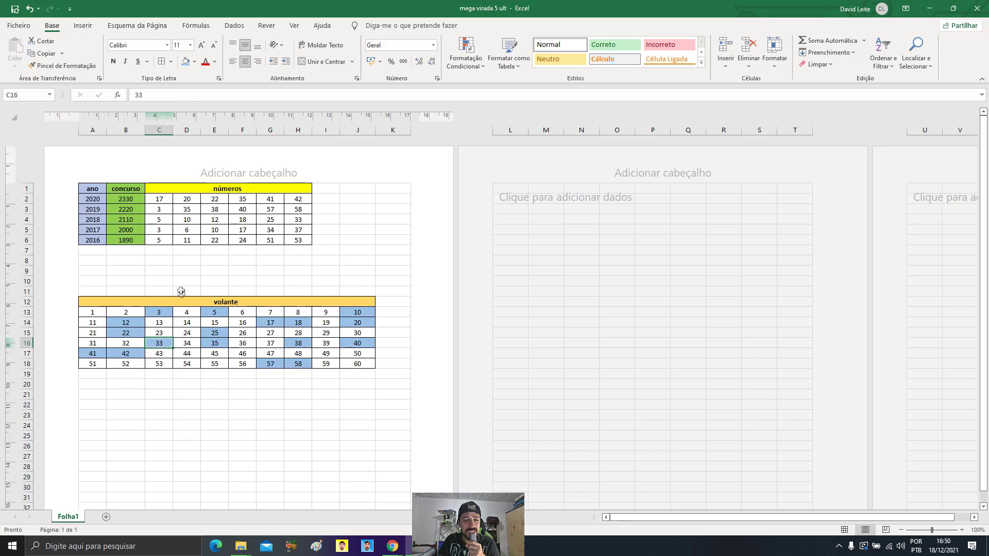
Fill the unmarked 2017 draw numbers, 6, 34 and 37, with light blue in the volante grid
click(241, 313)
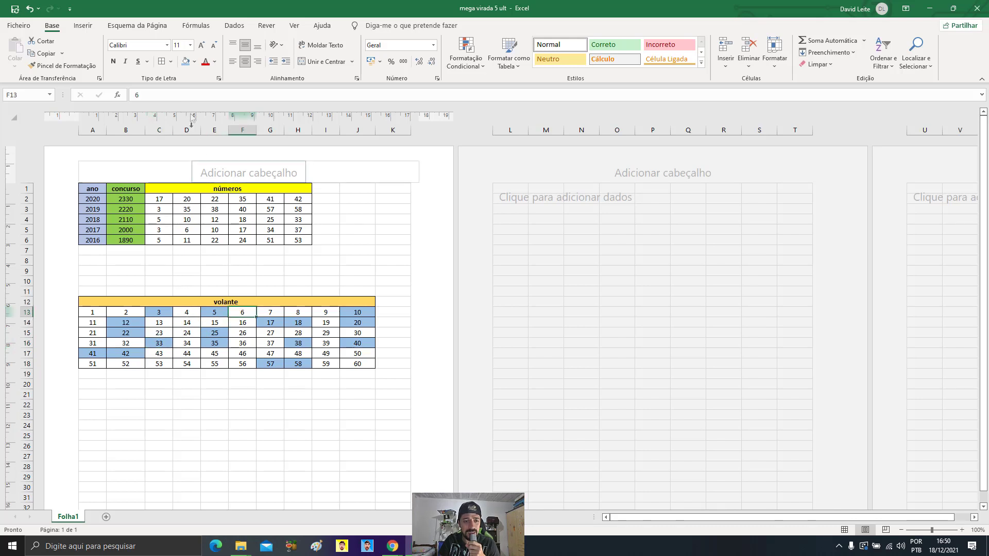
click(186, 63)
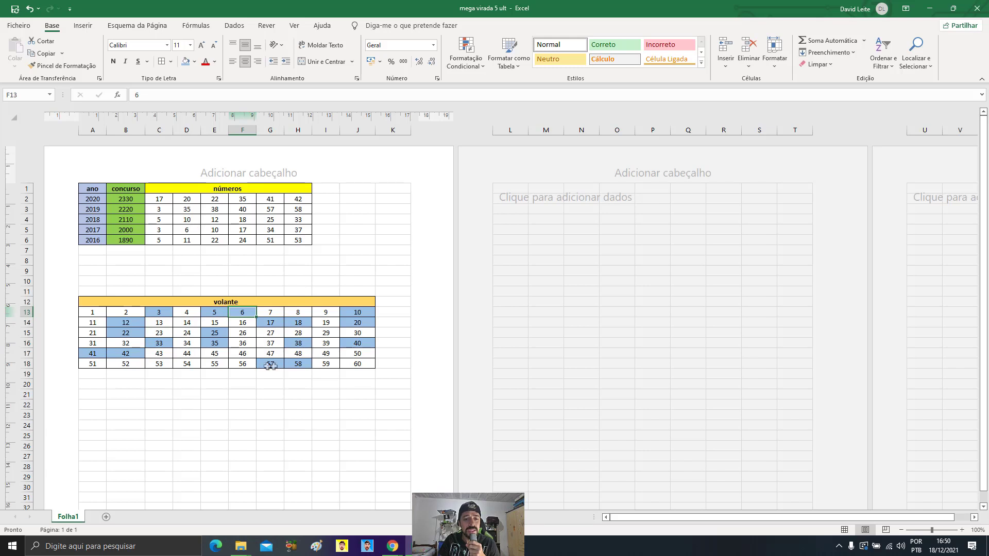
click(185, 342)
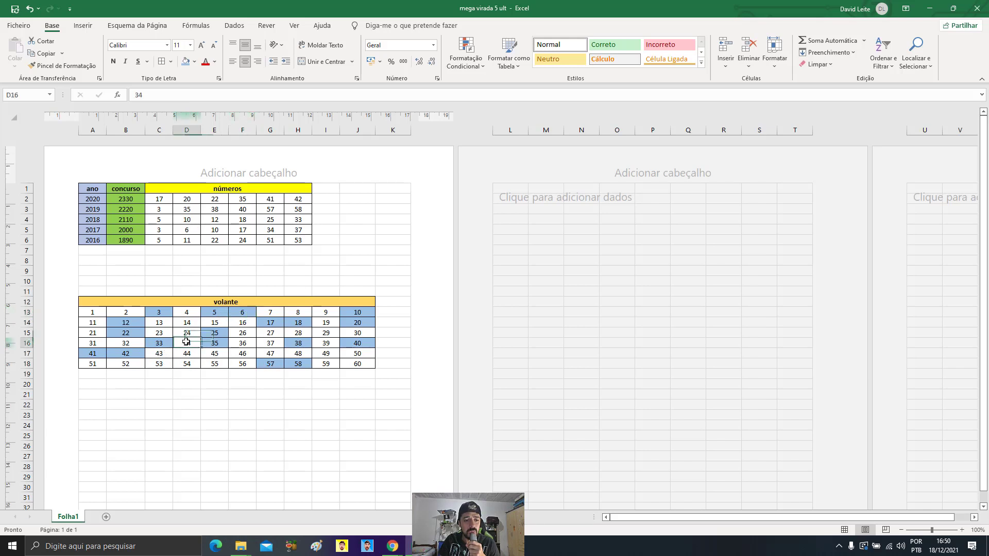
click(186, 63)
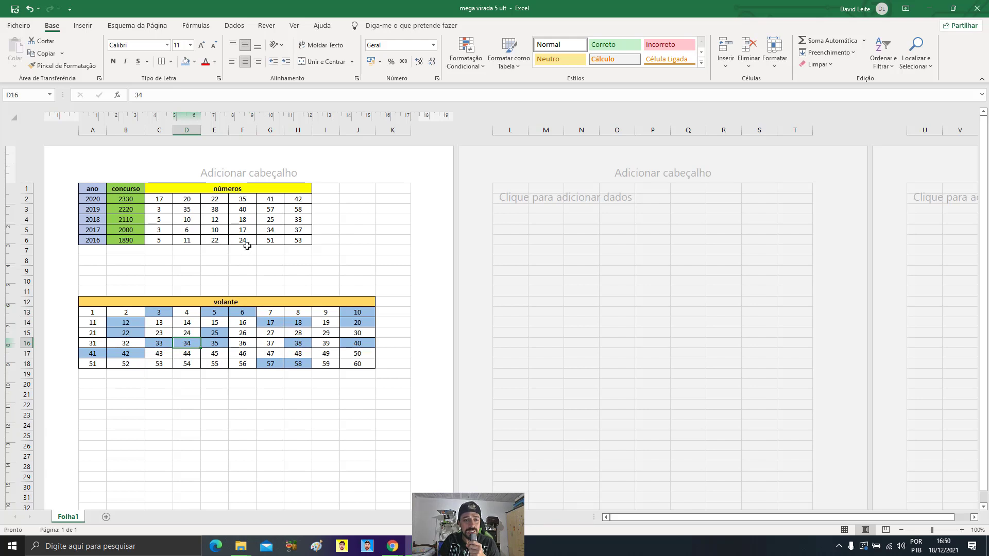
click(270, 343)
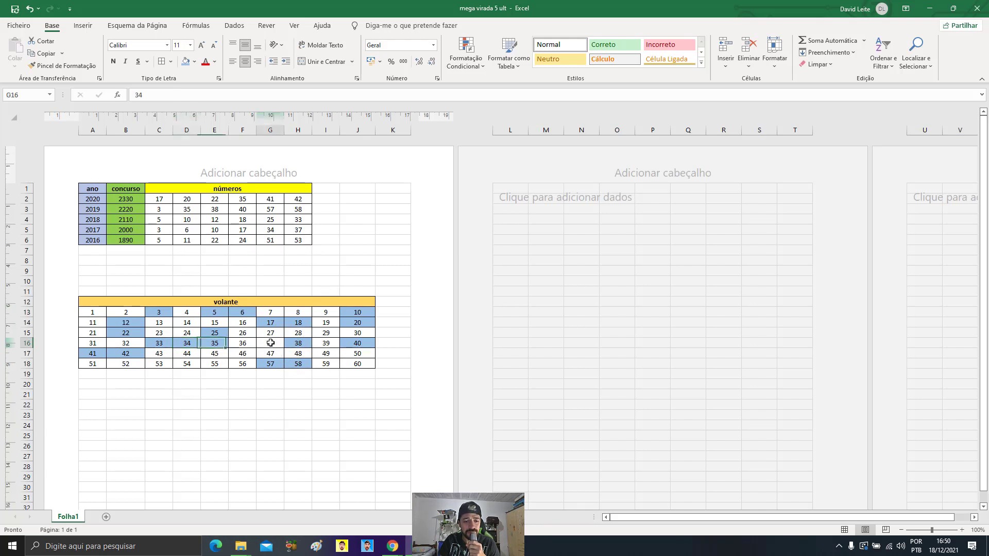
click(185, 62)
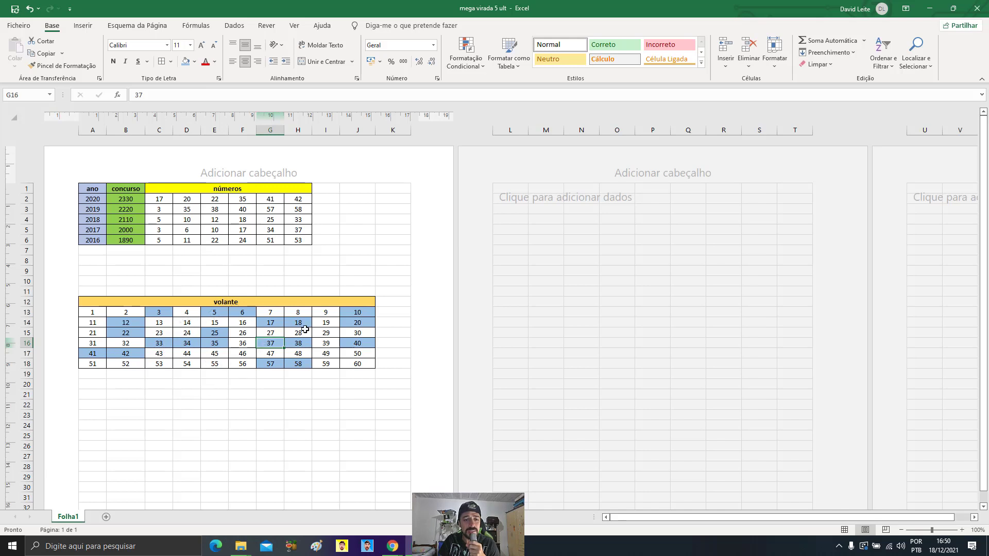
Fill the unmarked 2016 draw numbers, 11, 24, 51 and 53, with light blue in the volante grid
click(98, 327)
click(185, 61)
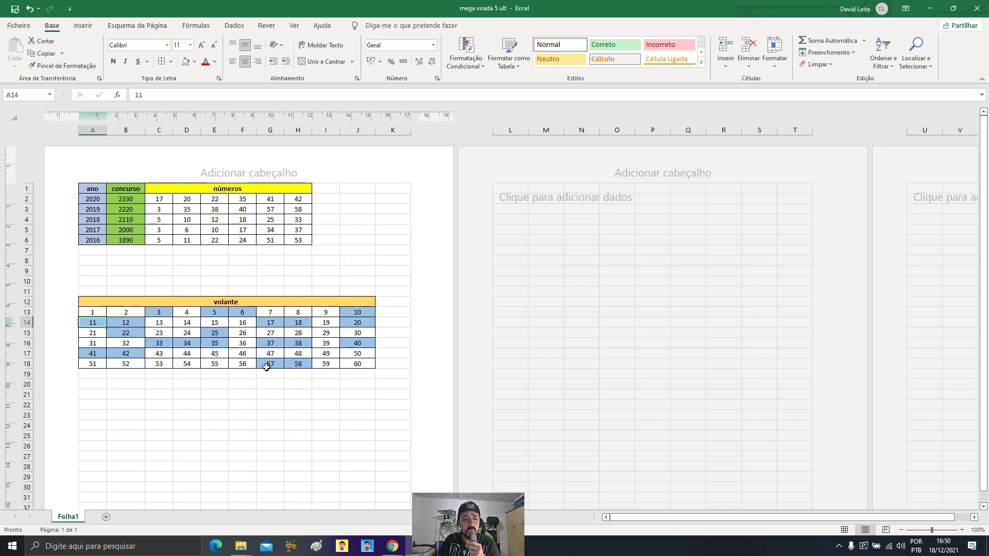
click(183, 332)
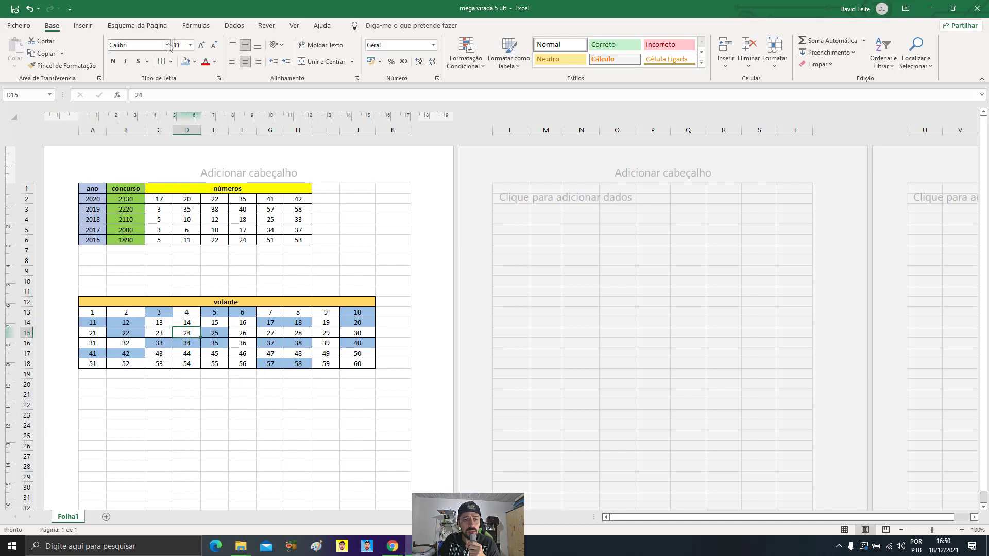
click(185, 61)
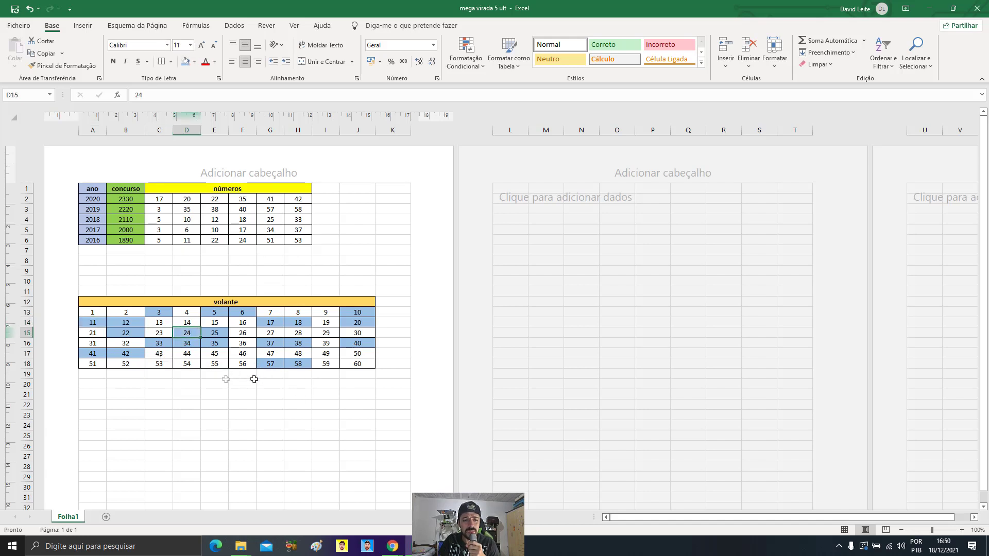
click(105, 365)
click(187, 62)
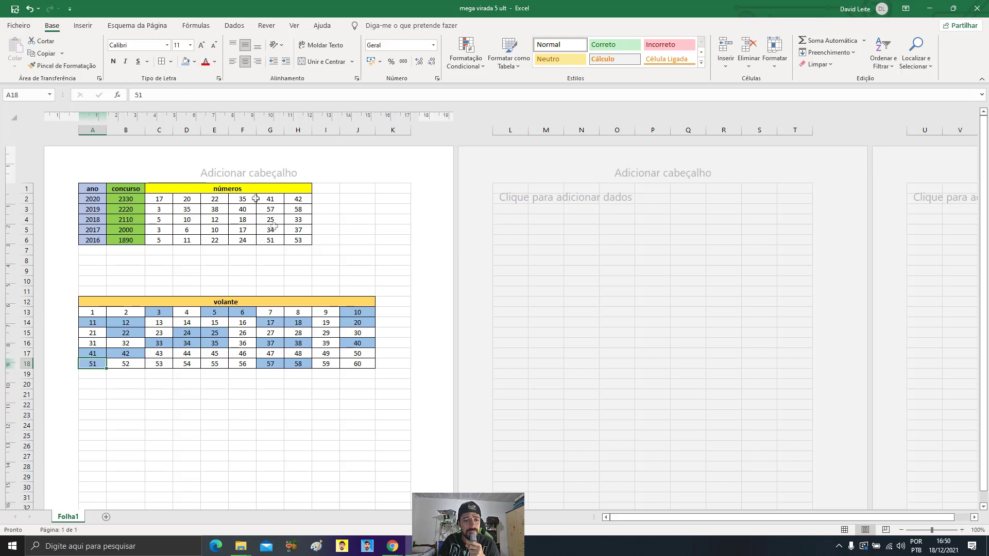
click(162, 364)
click(187, 61)
click(342, 414)
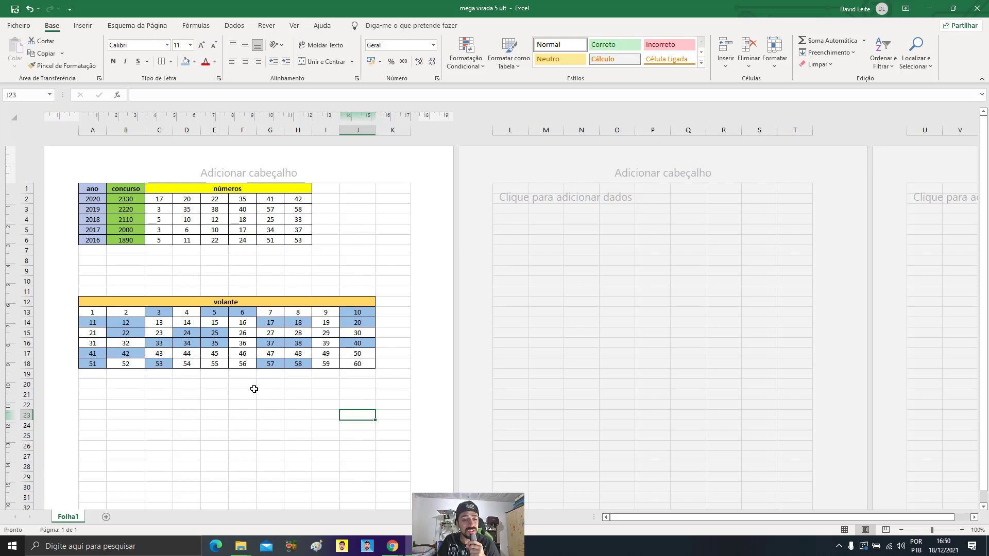
Examine the numbers left unmarked in the volante grid, such as 1, 2, 4, 19, 52 and 54
click(203, 411)
scroll(128, 336, down, 2)
scroll(128, 336, up, 2)
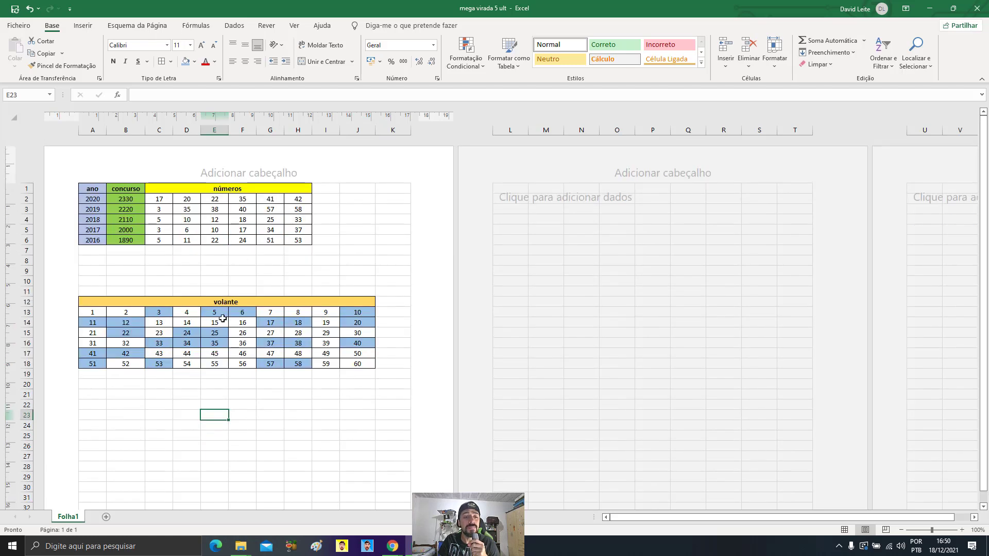
click(102, 308)
click(130, 309)
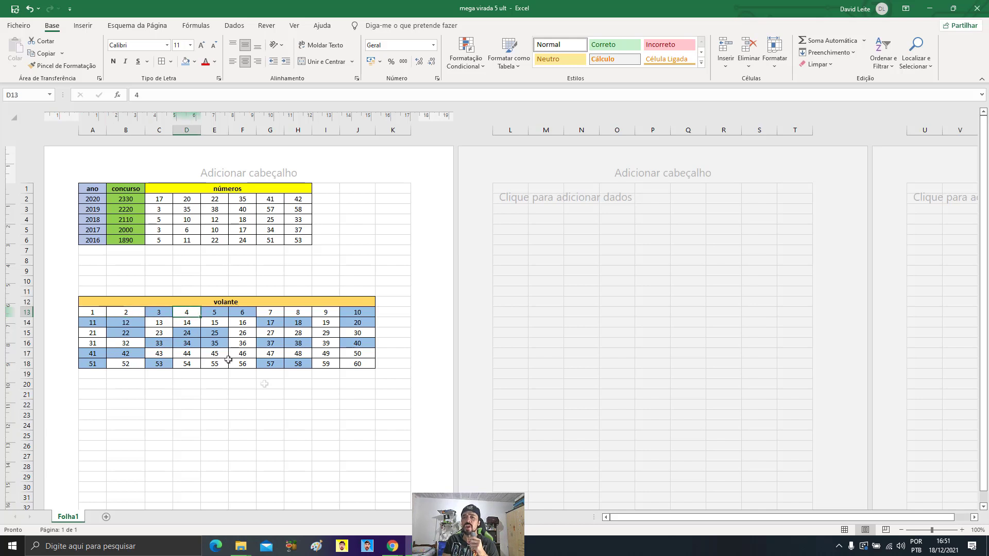
click(222, 456)
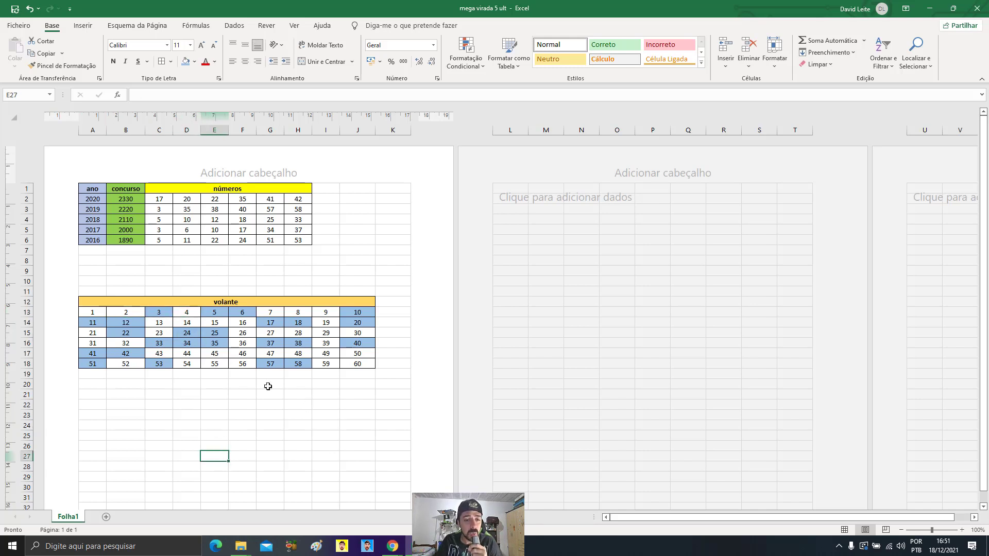
click(93, 312)
click(127, 312)
click(189, 313)
click(326, 322)
click(187, 363)
click(122, 366)
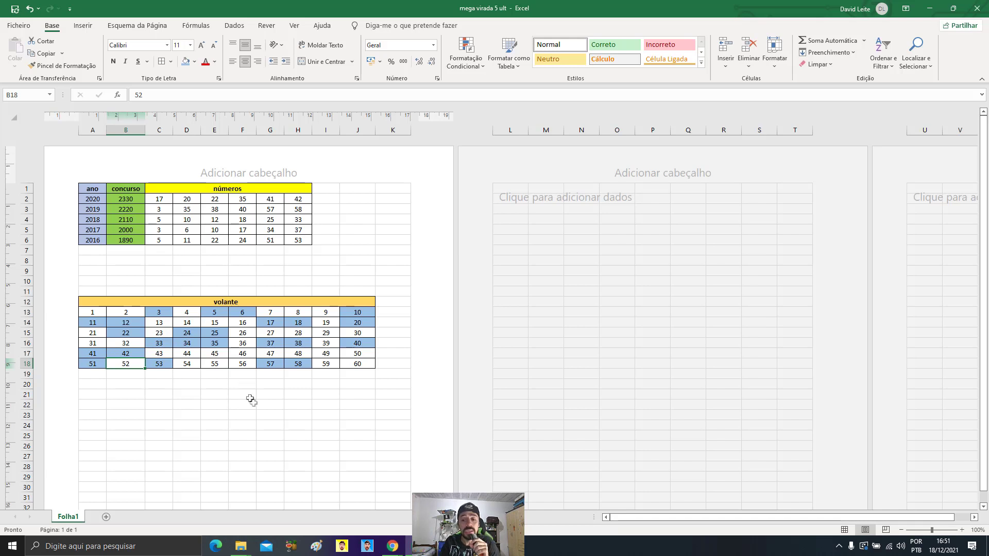
click(215, 410)
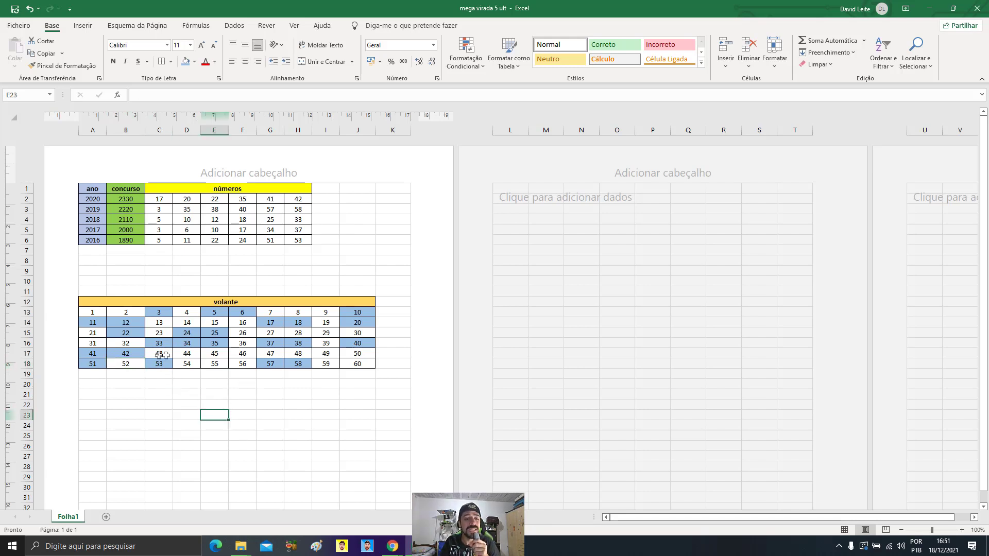
key(Home)
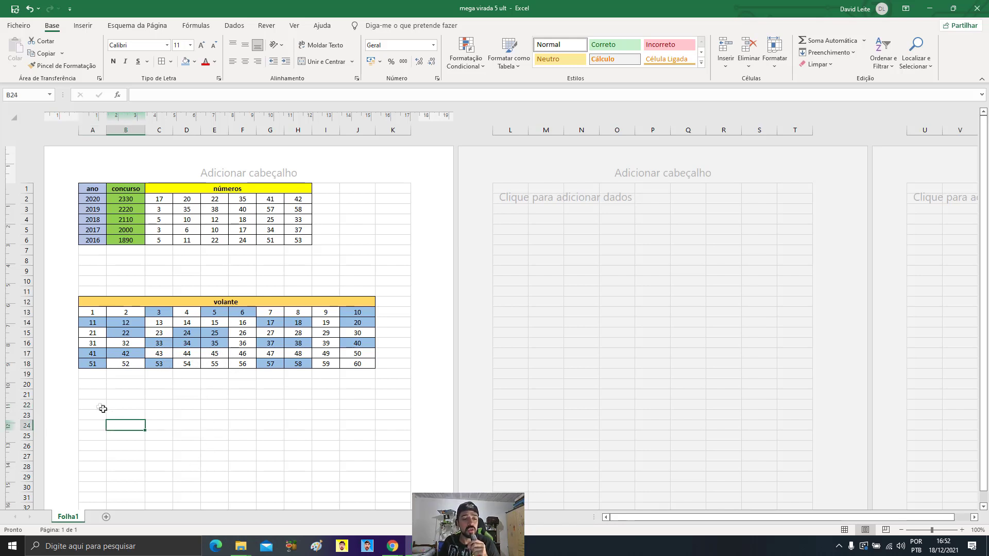
Enter a first six-number game, 2, 26, 49, 50, 59 and 60, in cells A21 to F21 below the volante grid
click(91, 394)
text(2)
key(Tab)
text(26)
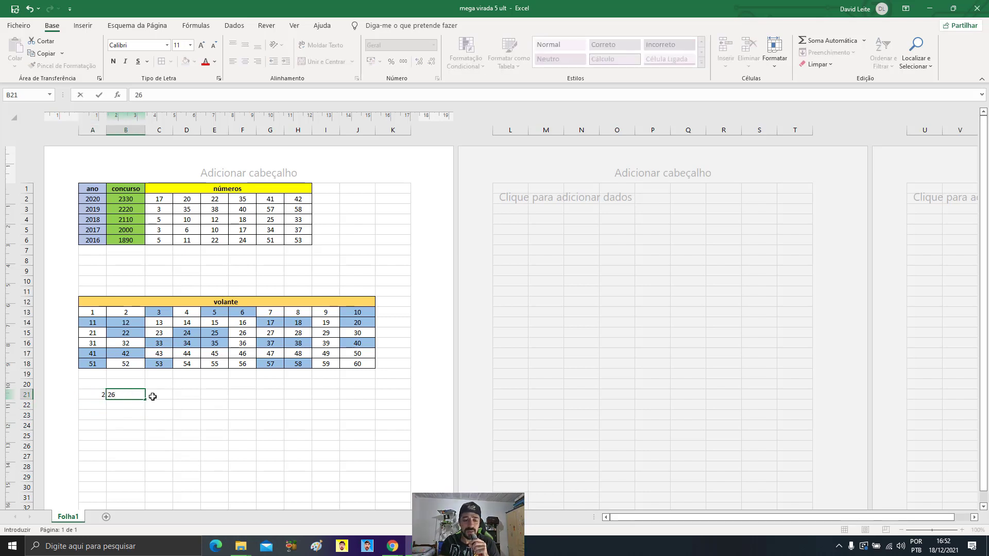
key(Tab)
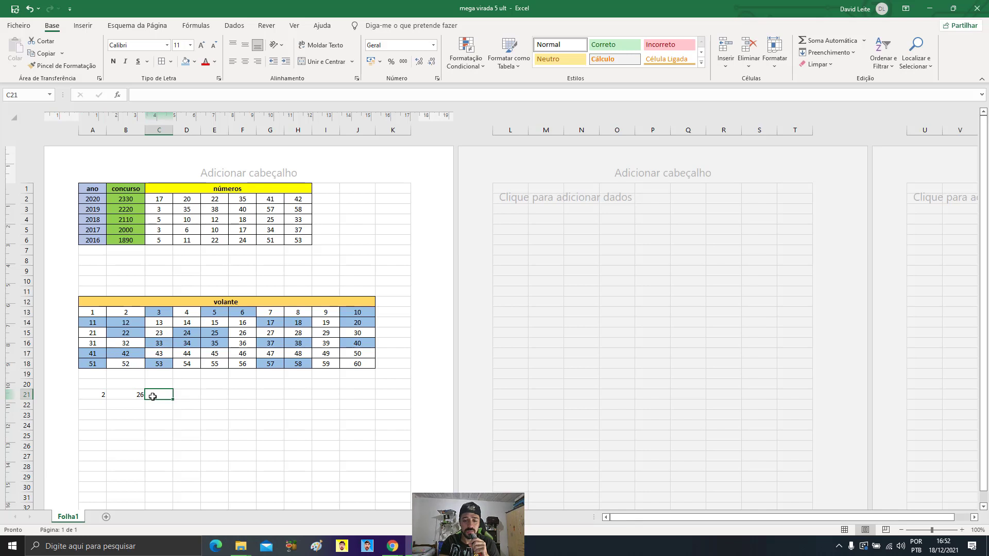
text(49)
key(Tab)
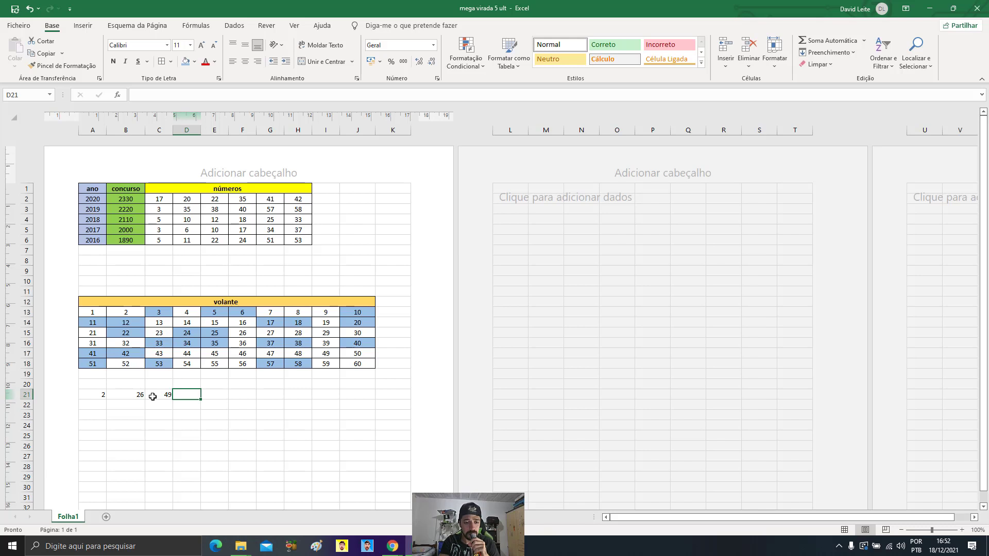
text(50)
key(Tab)
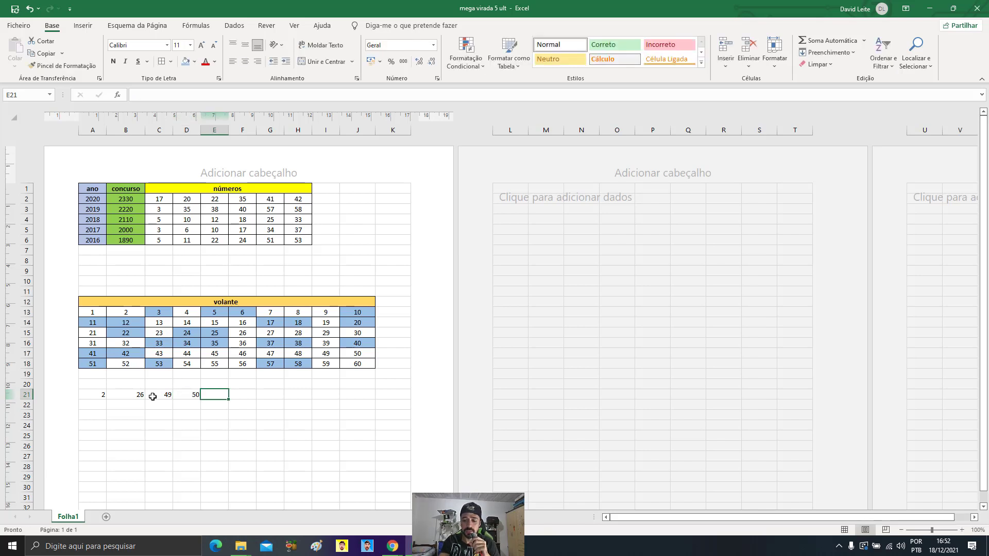
text(59)
key(Tab)
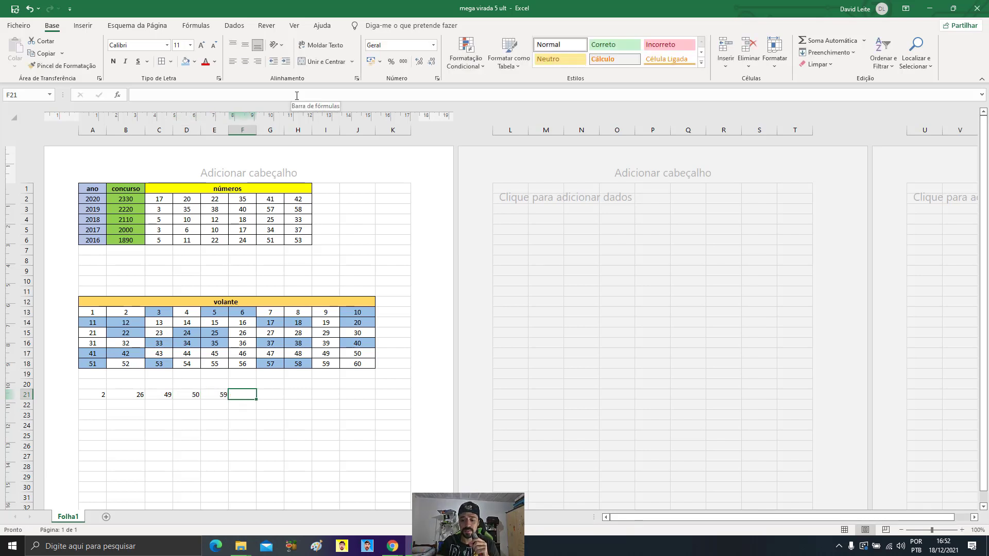
click(93, 395)
click(243, 393)
text(60)
key(Return)
Enter a second game, 4, 14, 15, 26, 43 and 46, in cells A22 to F22
click(101, 404)
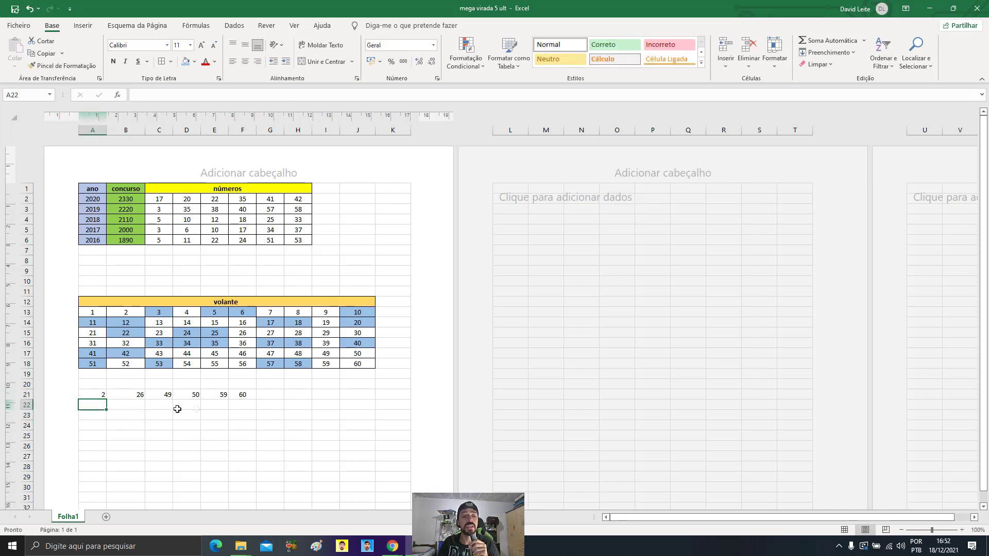
text(4)
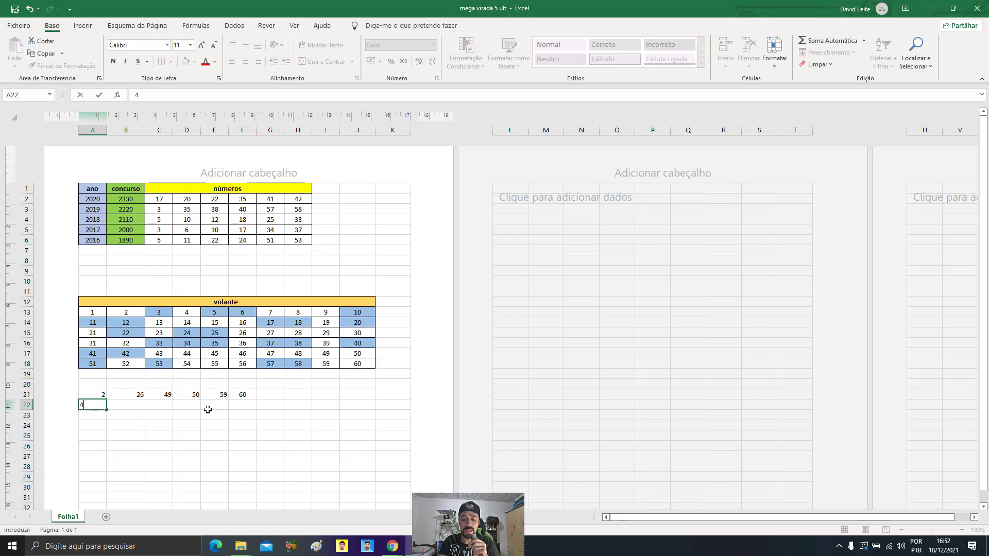
key(Tab)
text(14)
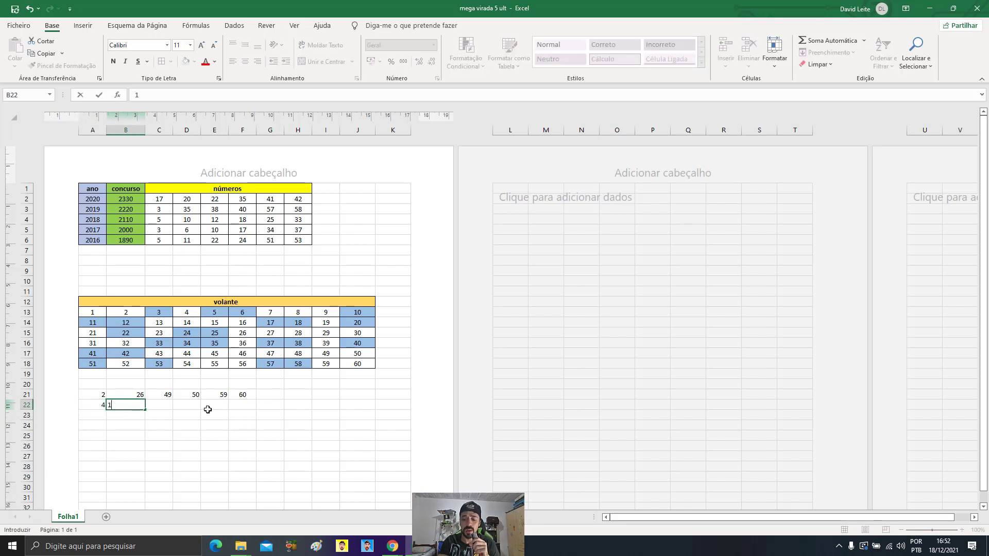
key(Tab)
text(15)
key(Tab)
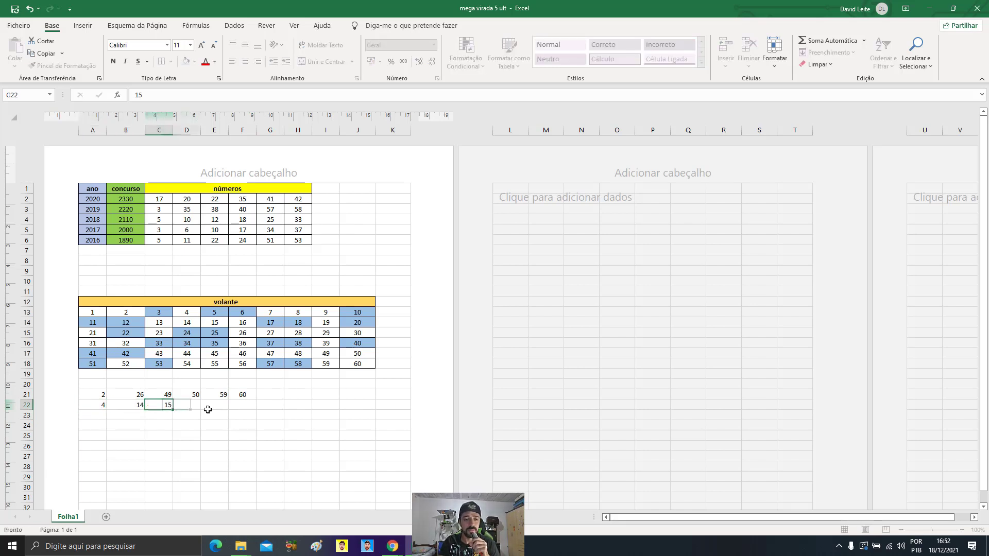
text(26)
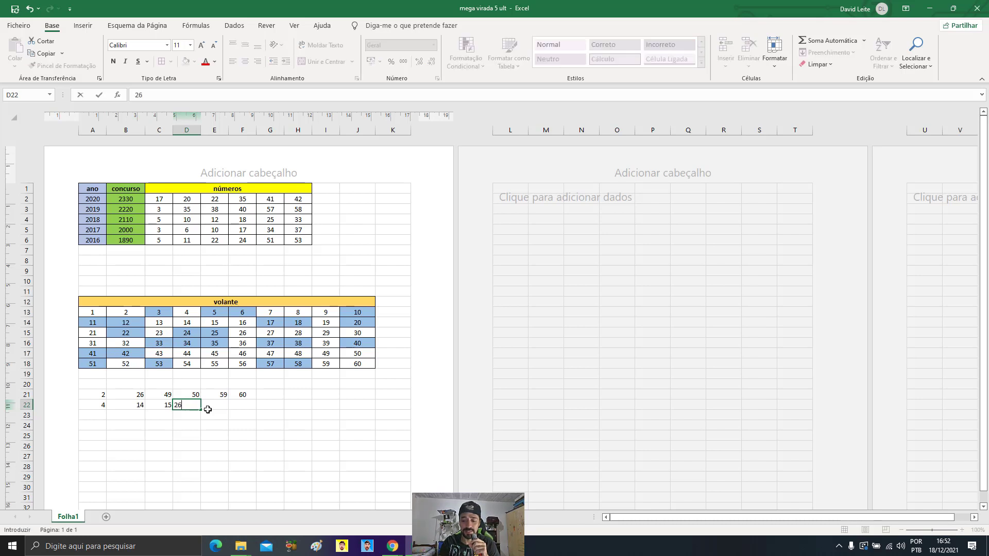
key(Tab)
text(43)
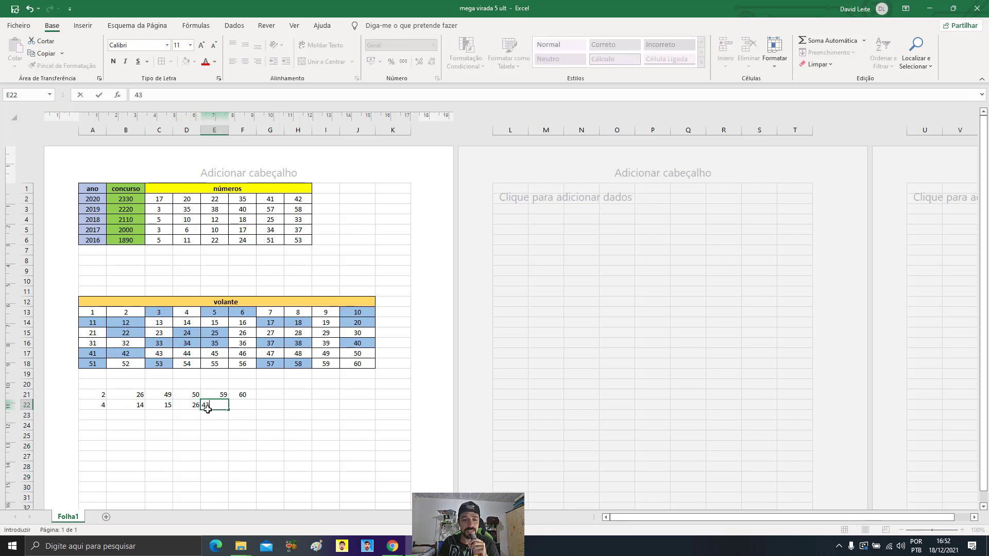
key(Tab)
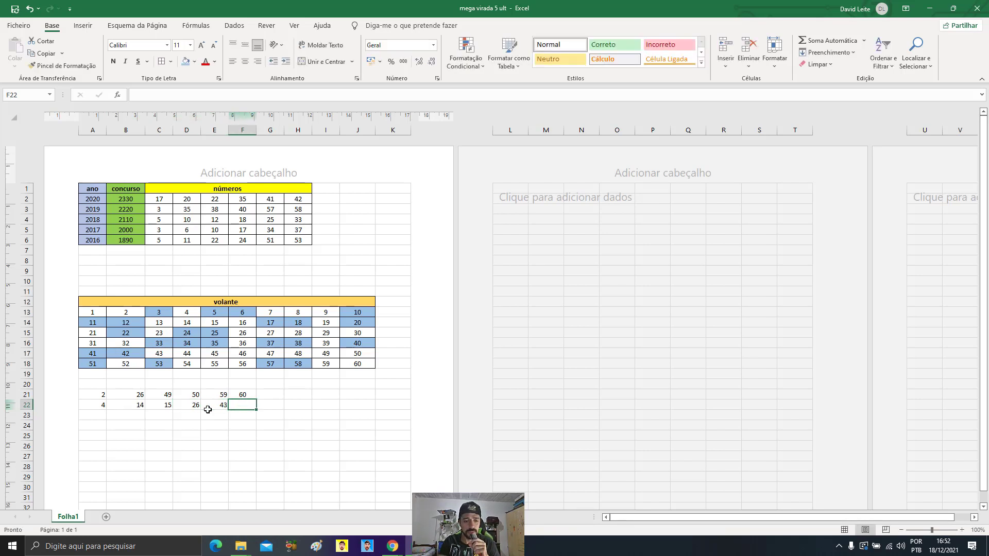
text(46)
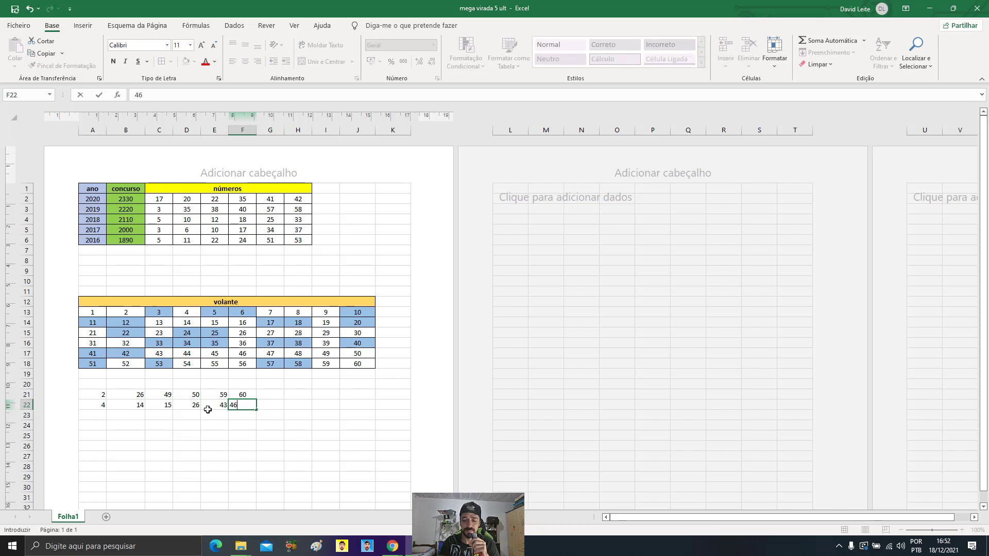
key(Return)
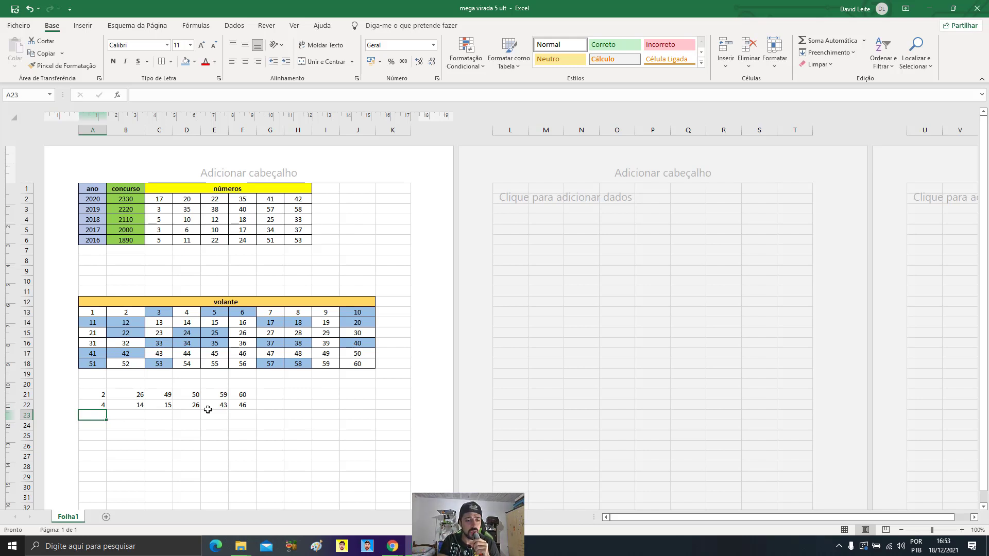
Enter a third game, 31, 36, 39, 43, 52 and 55, in cells A23 to F23
text(31)
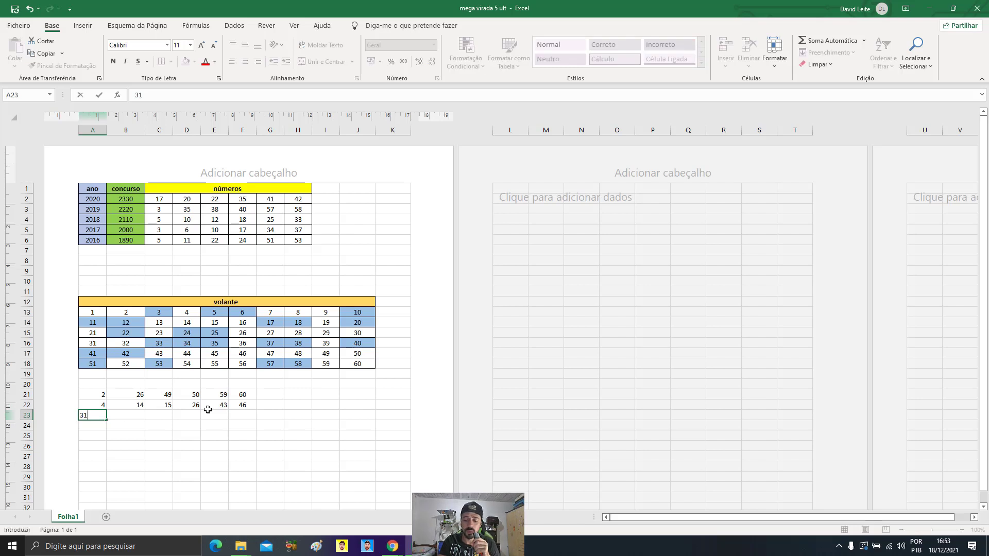
key(Tab)
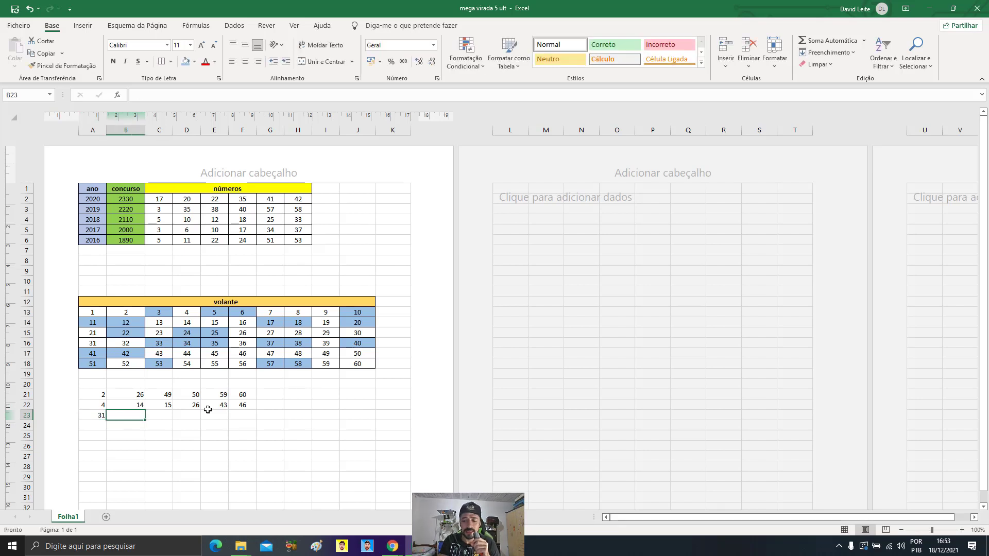
text(36)
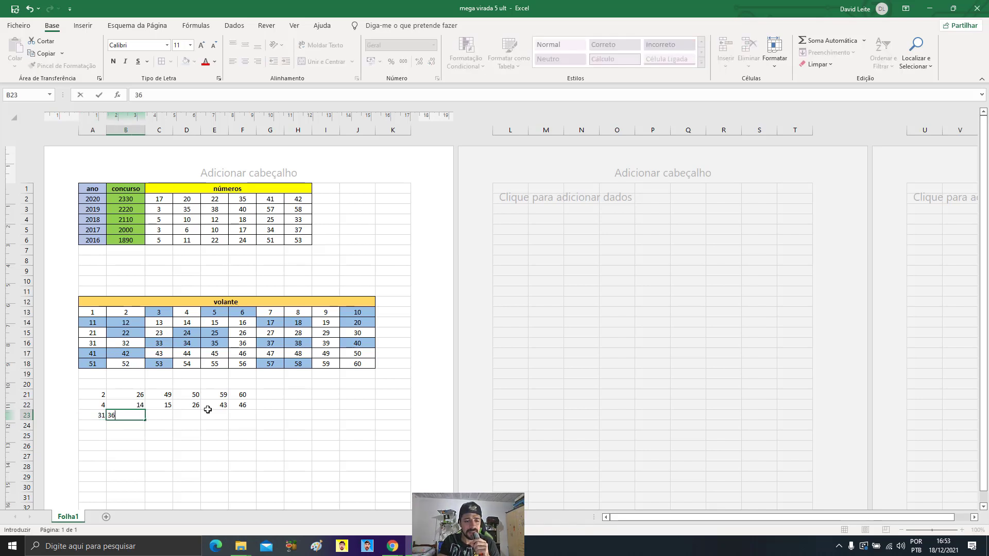
key(Tab)
text(39)
key(Tab)
text(43)
key(Tab)
text(52)
key(Tab)
text(55)
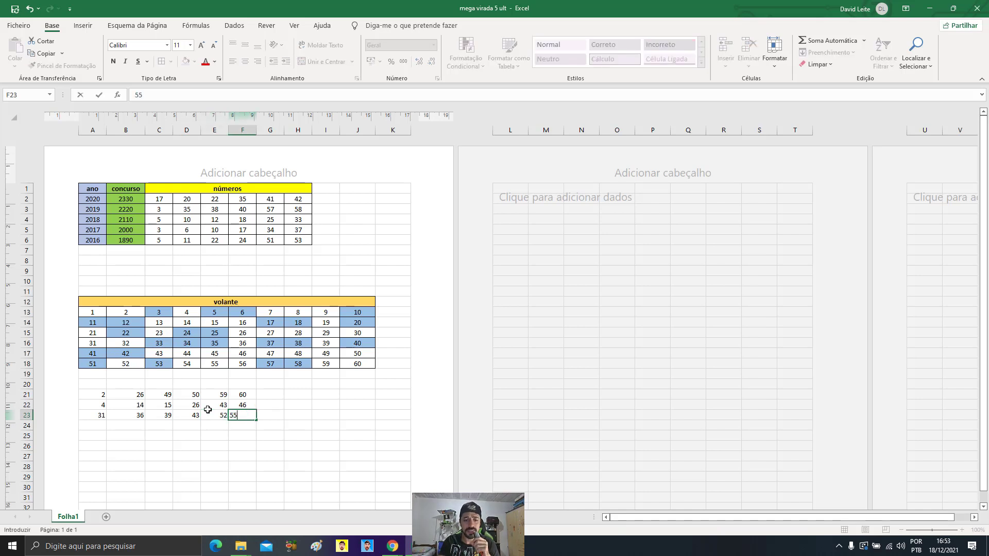
key(Return)
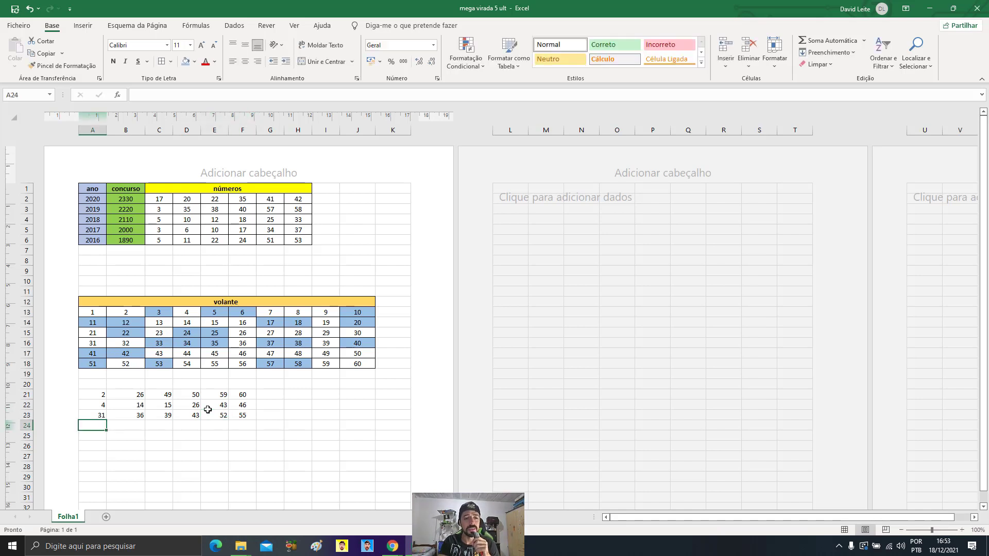
Enter a fourth game, 7, 8, 16, 29, 30 and 31, in cells A24 to F24
text(7)
key(Tab)
text(8)
key(Tab)
text(16)
key(Tab)
text(29)
key(Tab)
text(30)
key(Tab)
text(31)
key(Down)
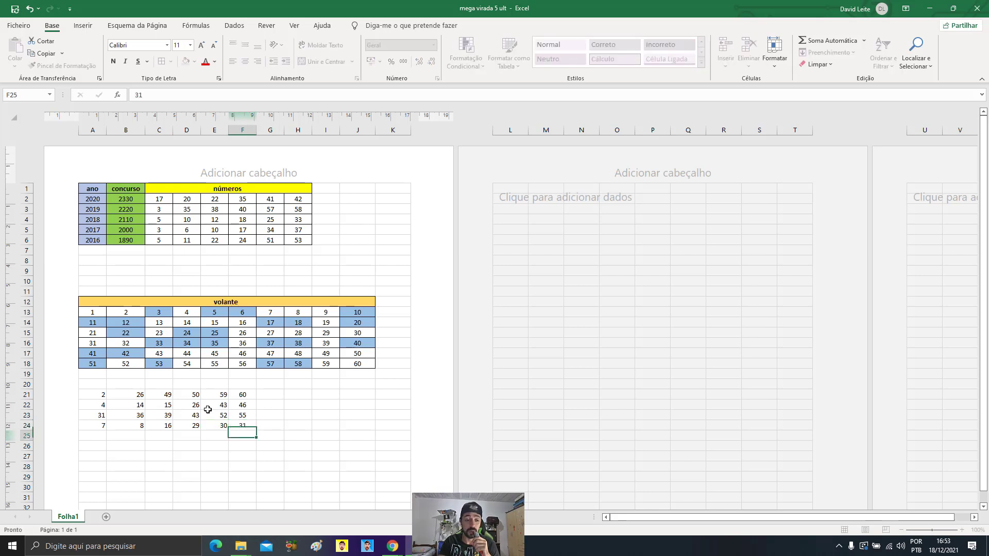
Enter a fifth game, 26, 32, 43, 45, 48 and 59, in cells A25 to F25
key(Left)
key(Left)
key(Left)
key(Left)
key(Left)
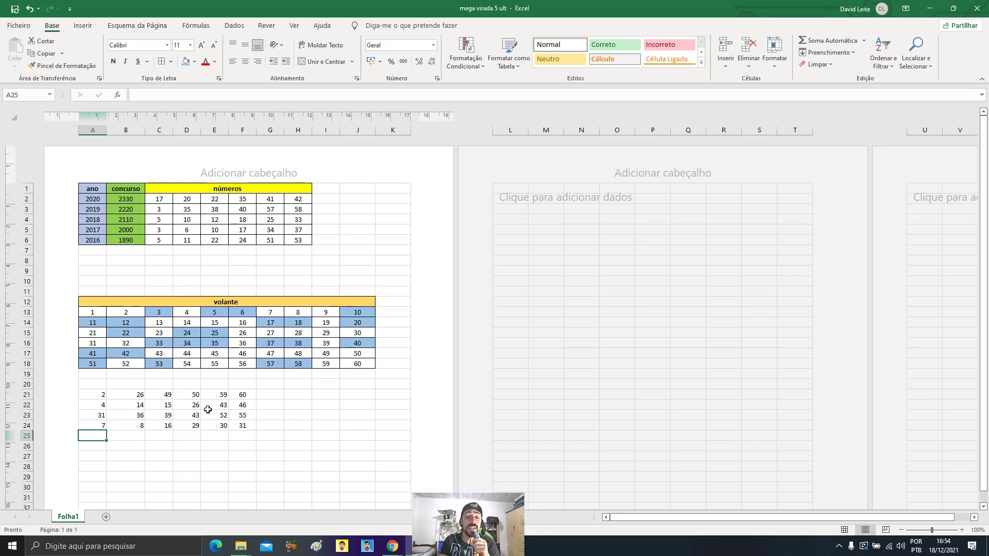
text(26)
key(Tab)
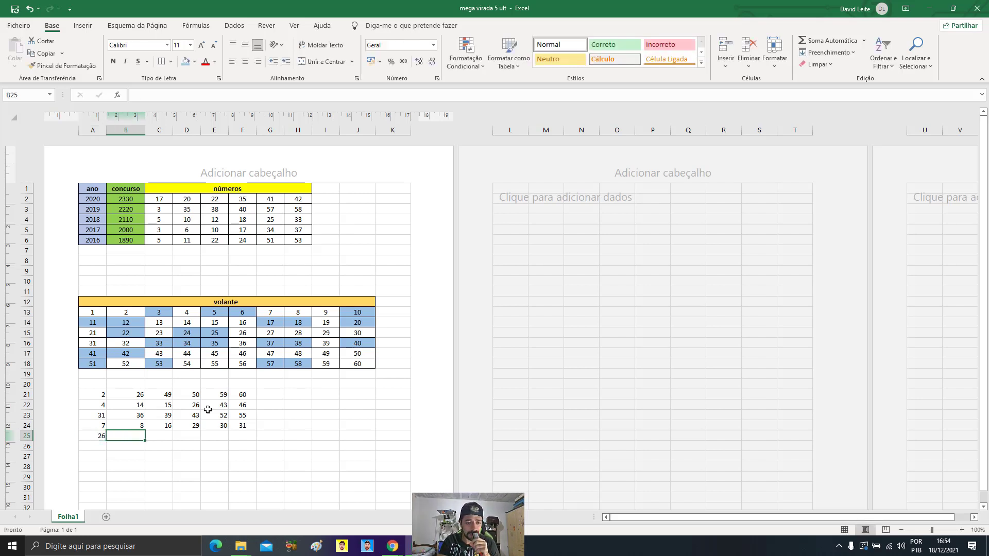
text(32)
key(Tab)
text(43)
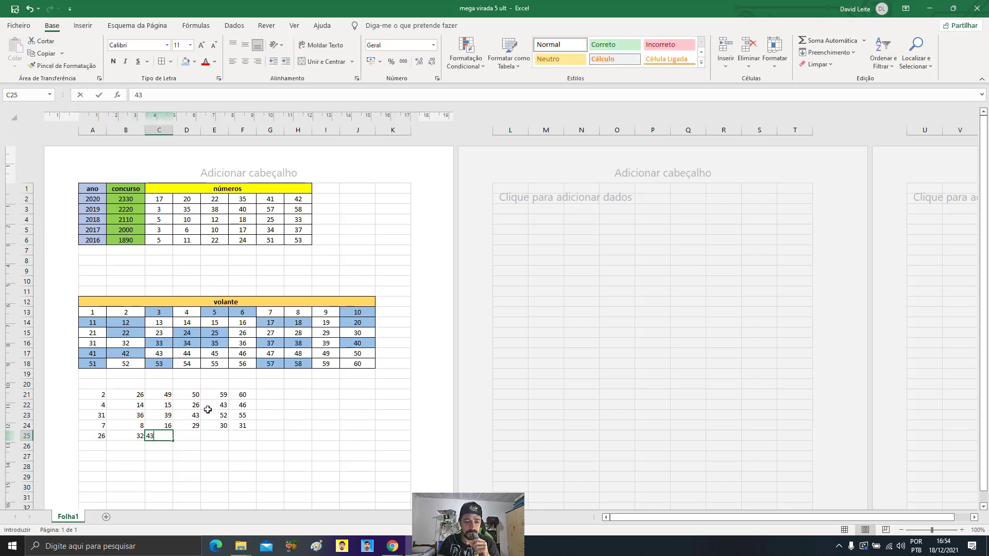
key(Tab)
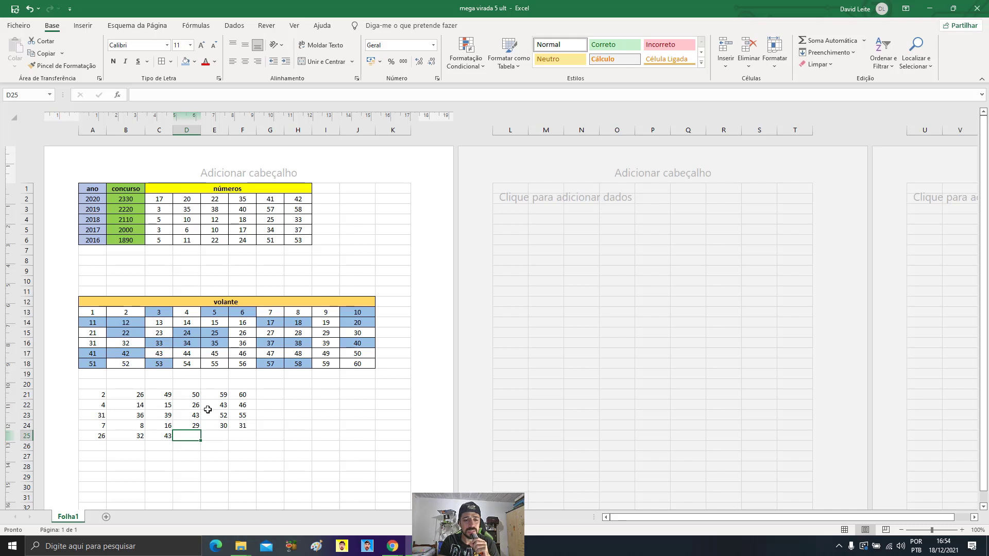
text(45)
key(Tab)
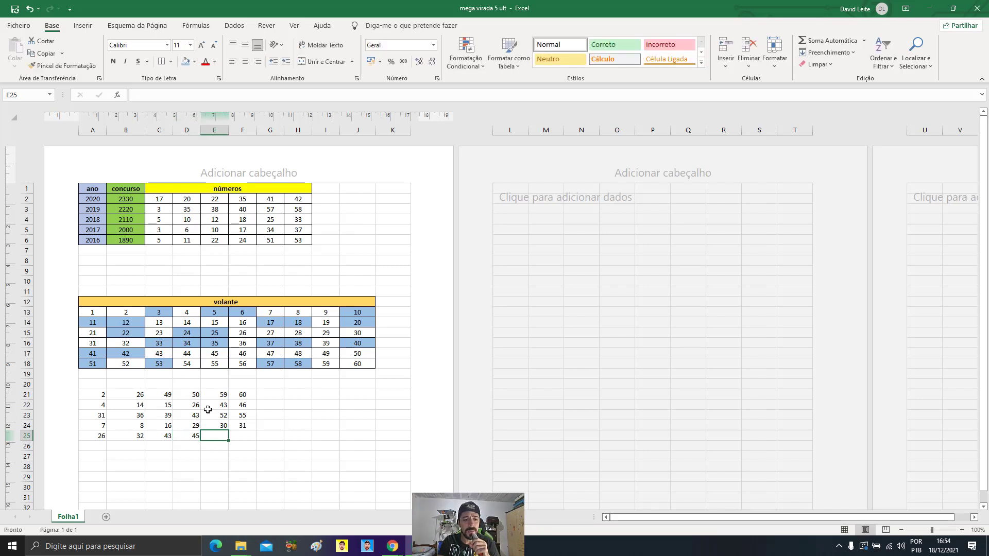
text(1)
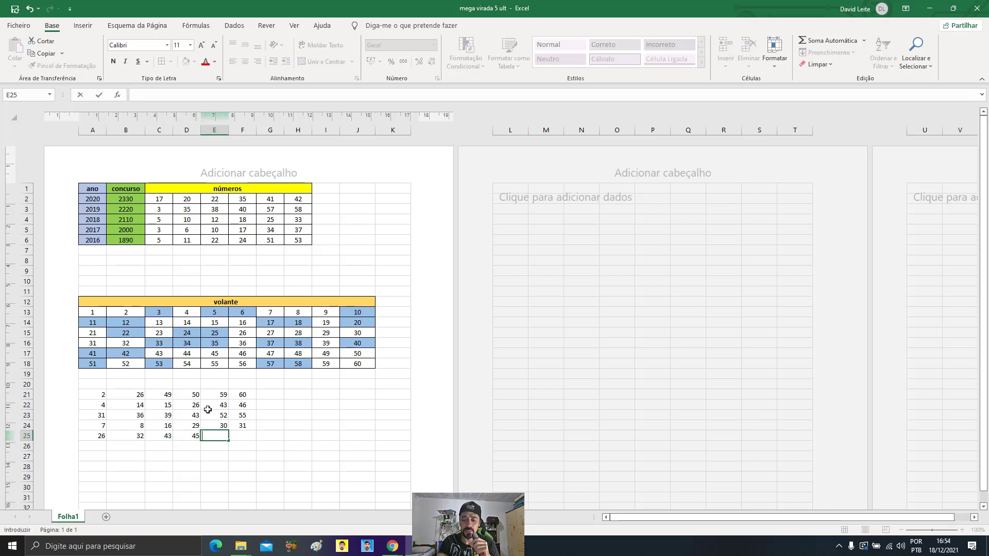
text(48)
key(Tab)
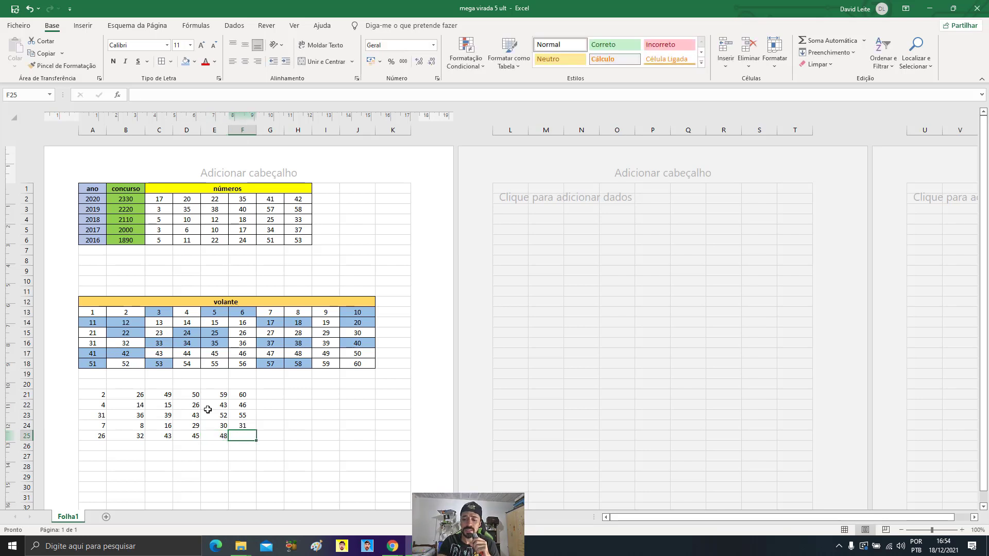
text(59)
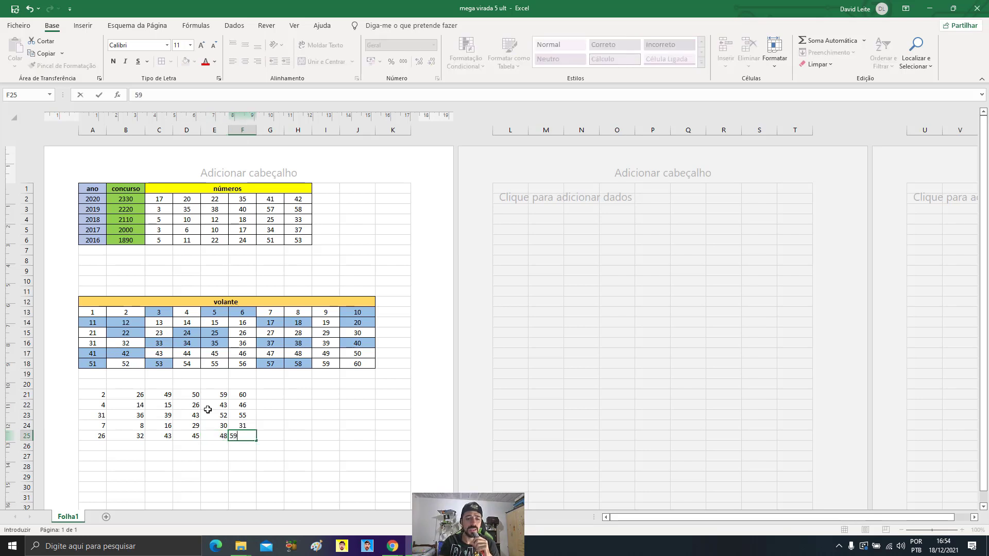
click(270, 456)
Add borders around every cell of the five games in A21 to F25
mouse_move(252, 439)
mouse_down()
mouse_move(108, 396)
mouse_move(102, 404)
mouse_move(124, 397)
mouse_move(247, 437)
mouse_up()
click(116, 415)
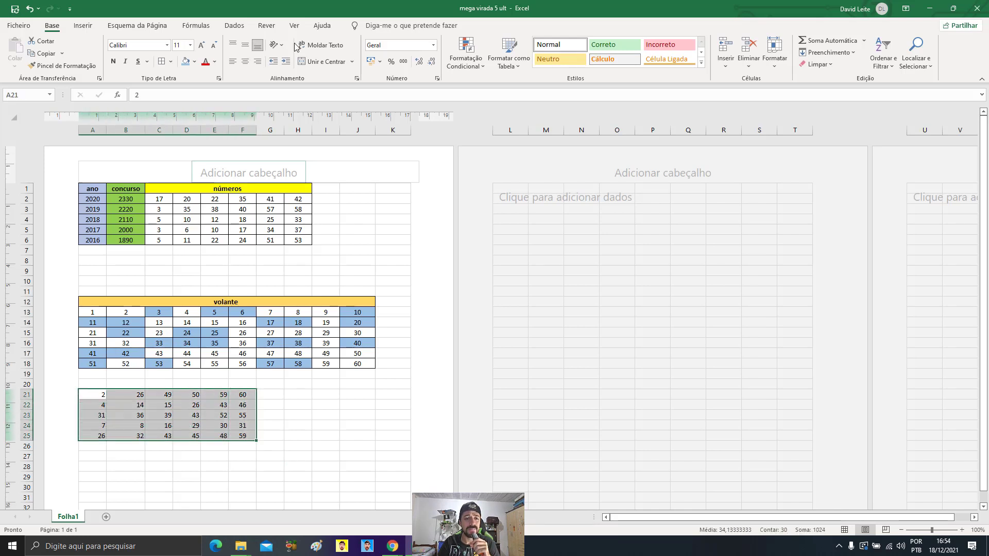
click(392, 436)
drag(97, 394, 247, 437)
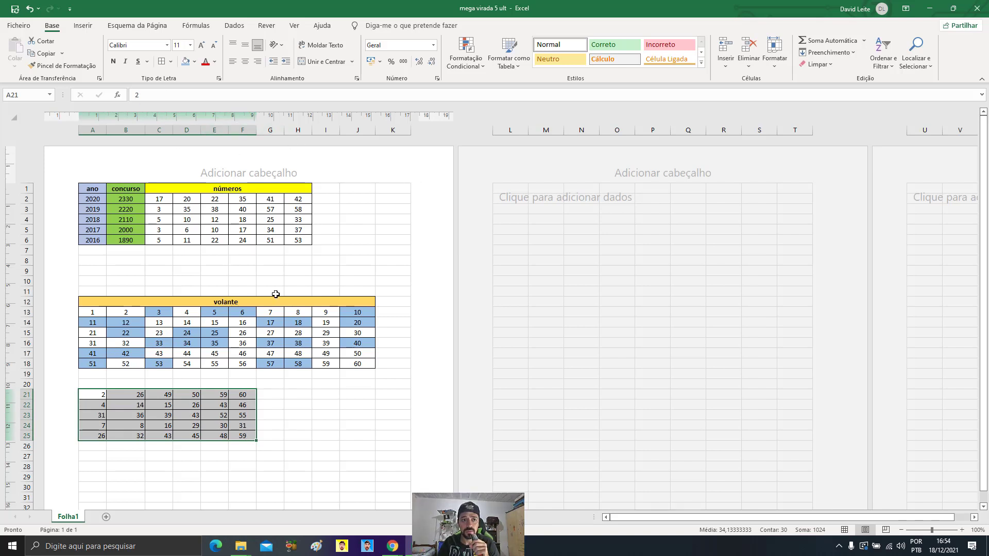
Check the December 2021 dates in the system calendar and return to the sheet
click(944, 549)
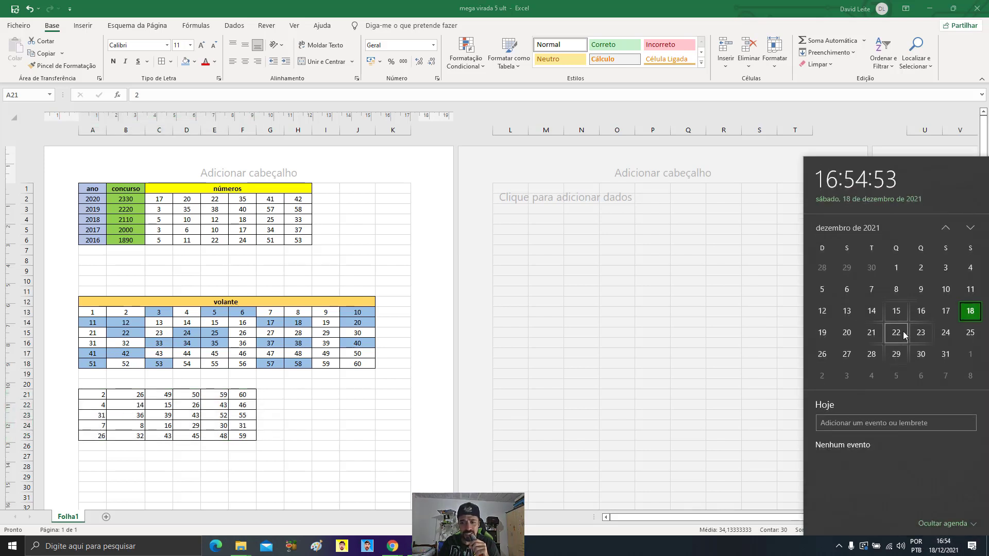
click(411, 320)
click(298, 466)
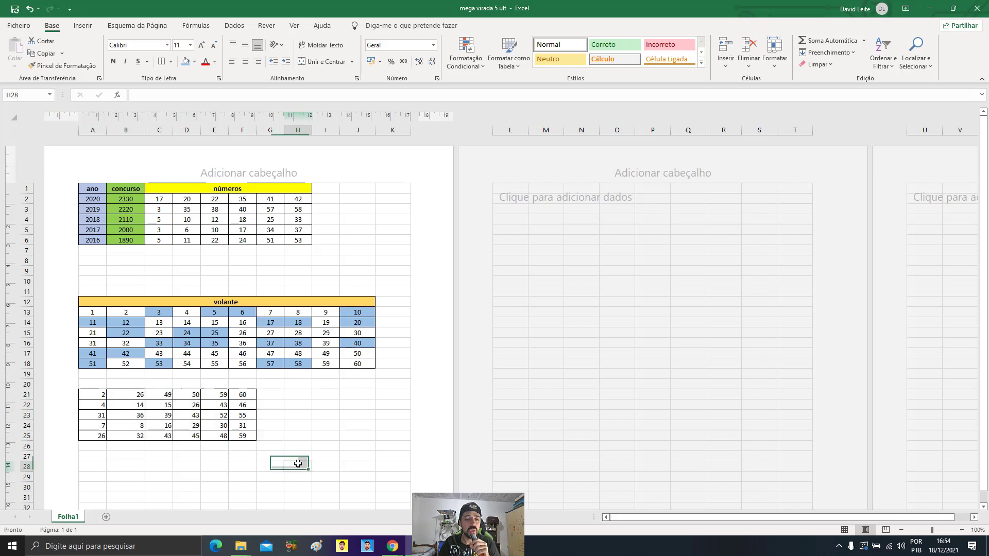
Center the numbers of the five games horizontally in cells A21 to F25
click(245, 434)
drag(94, 395, 241, 436)
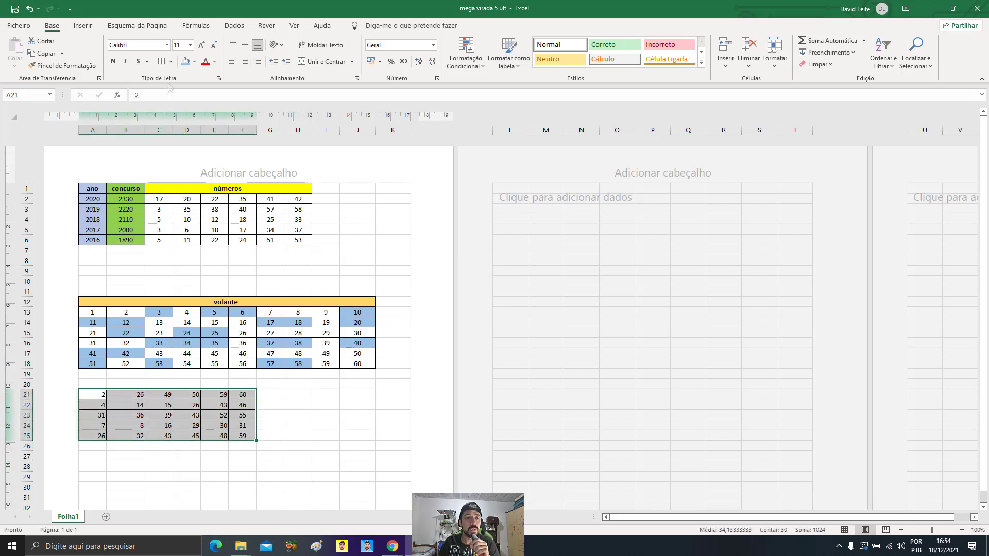
click(246, 62)
click(298, 426)
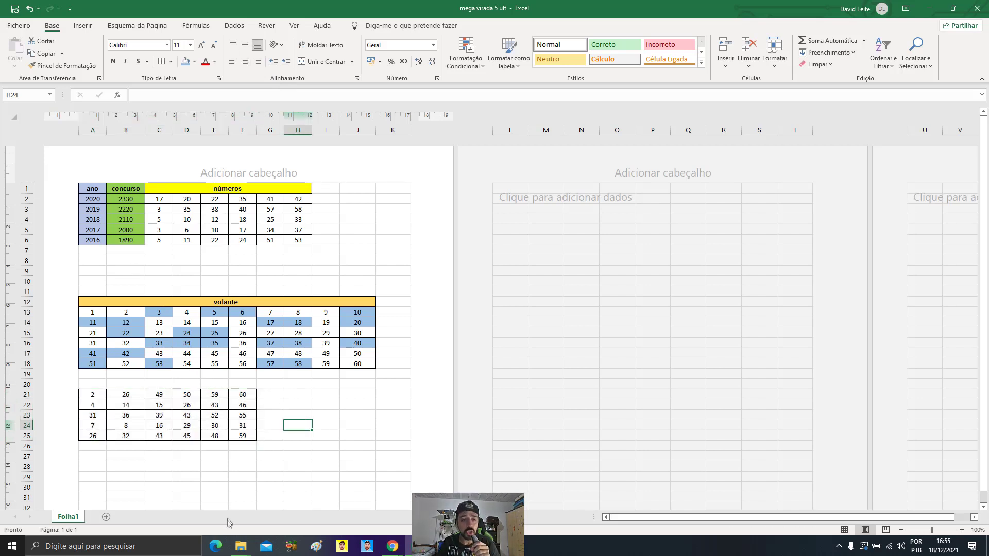
click(242, 436)
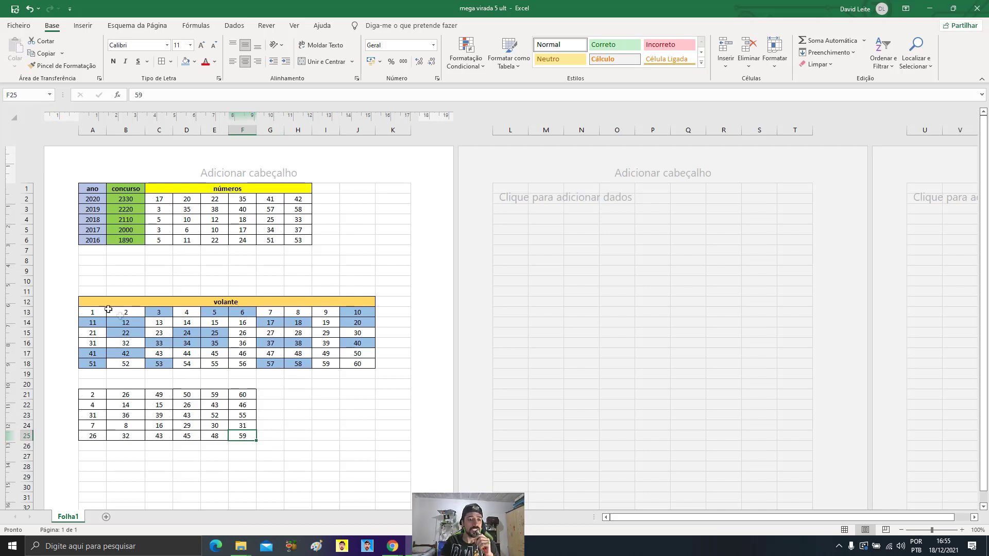
click(114, 457)
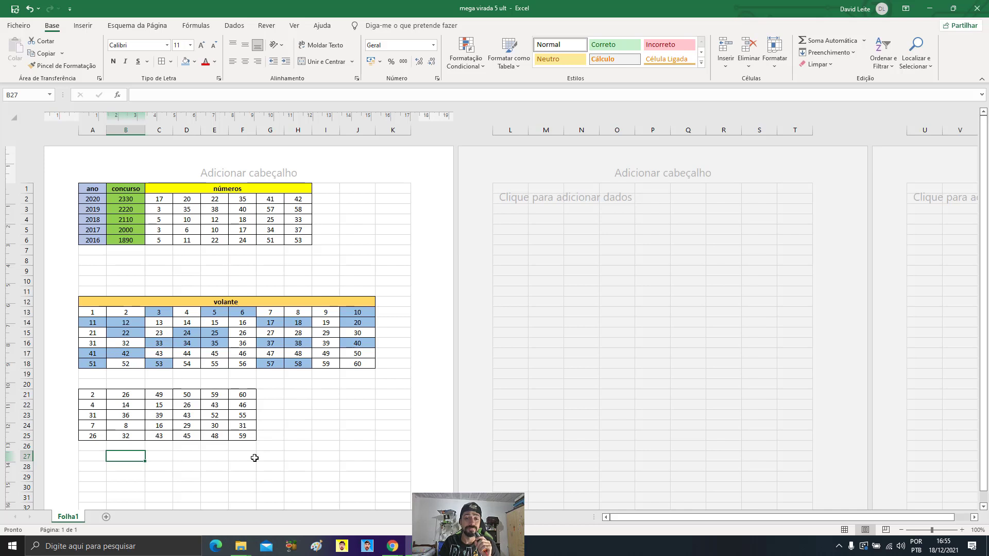
click(195, 427)
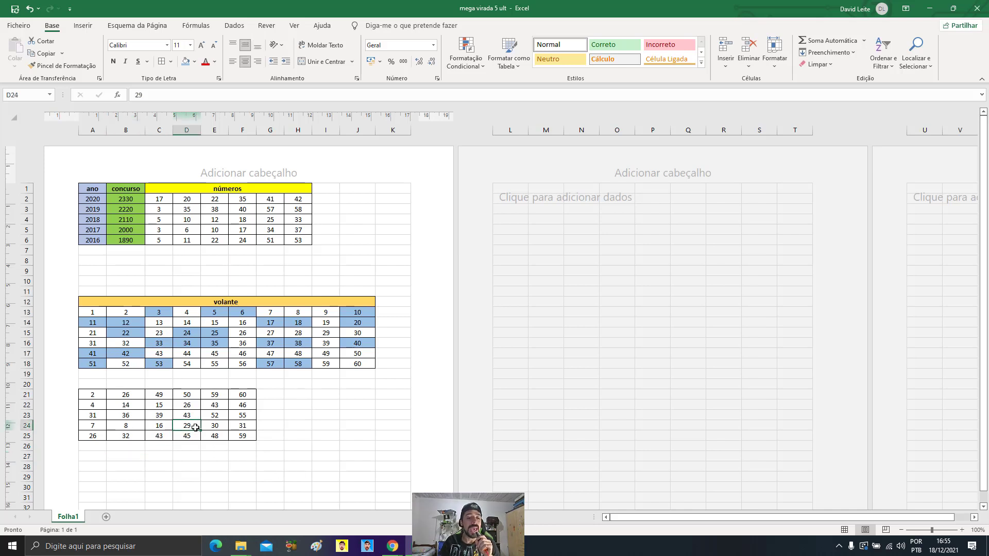
Fill the five games in cells A21 to F25 with green
mouse_move(83, 394)
mouse_down()
mouse_move(250, 442)
mouse_move(85, 395)
mouse_up()
click(262, 457)
click(214, 486)
click(194, 61)
click(231, 137)
click(325, 405)
key(Down)
key(Down)
key(Down)
key(Down)
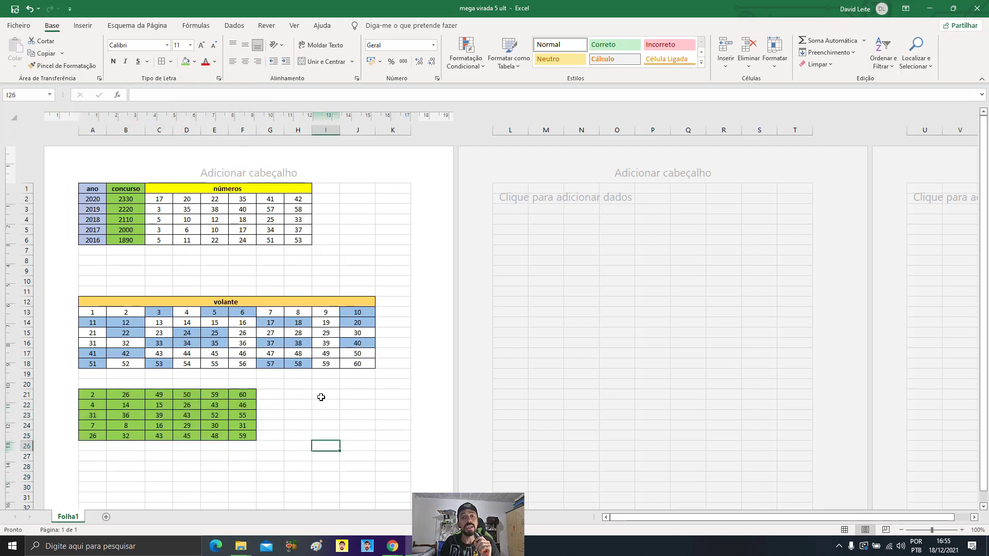